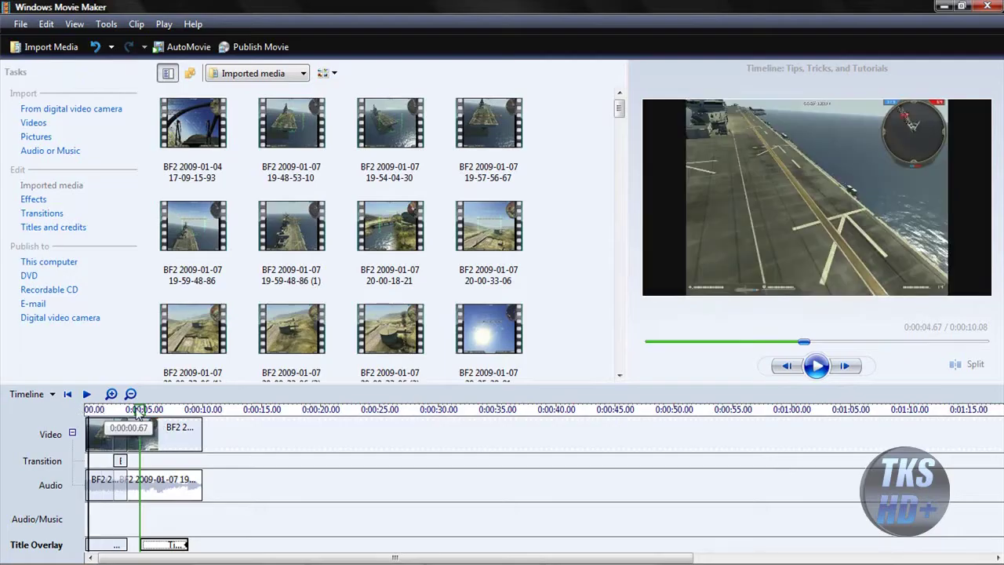
Step: Play the timeline, then add Techkid theme (1) to the music track trimmed to the video length
{"action": "left_click", "coordinate": [67, 393]}
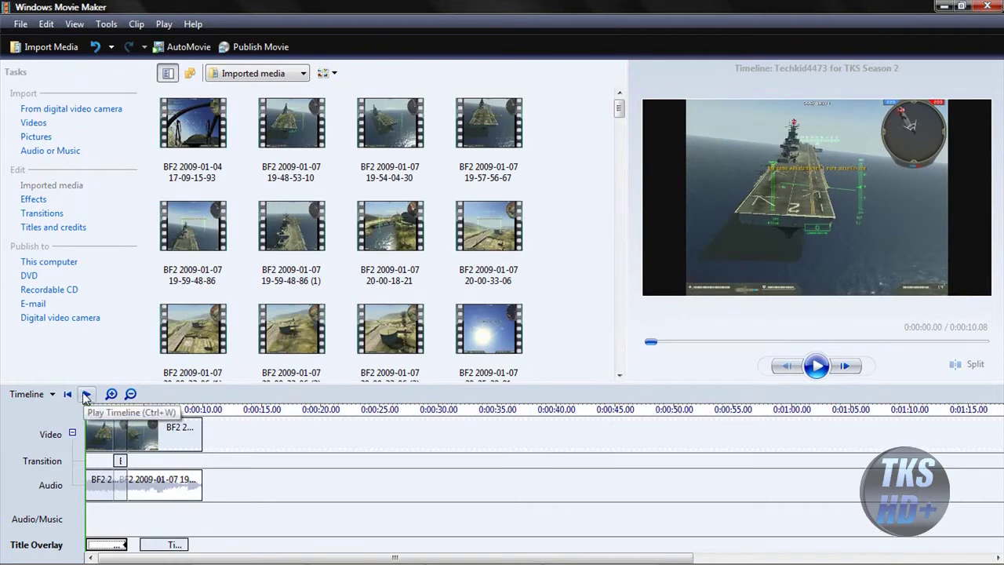
{"action": "left_click", "coordinate": [86, 394]}
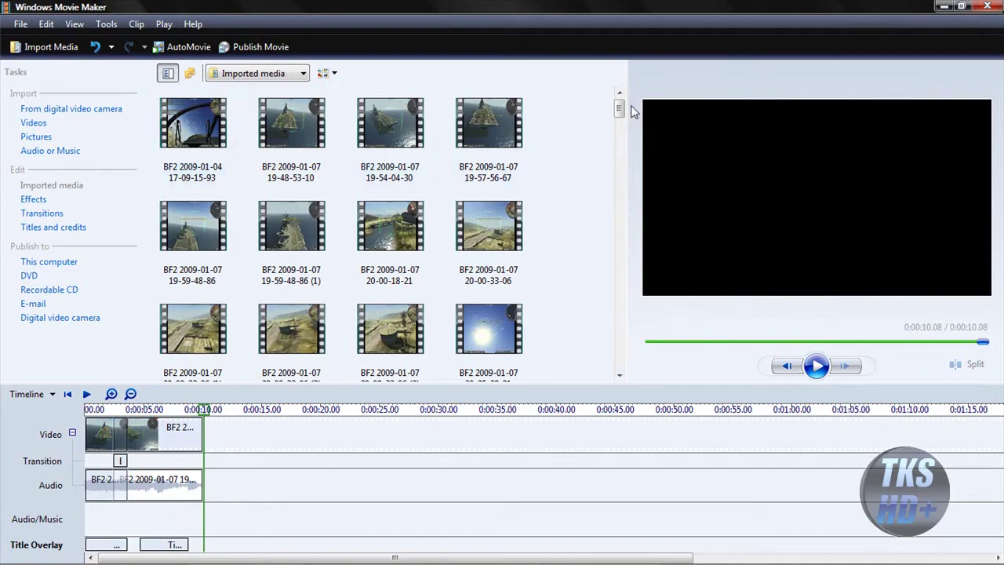
{"action": "left_click_drag", "start_coordinate": [624, 113], "coordinate": [618, 267]}
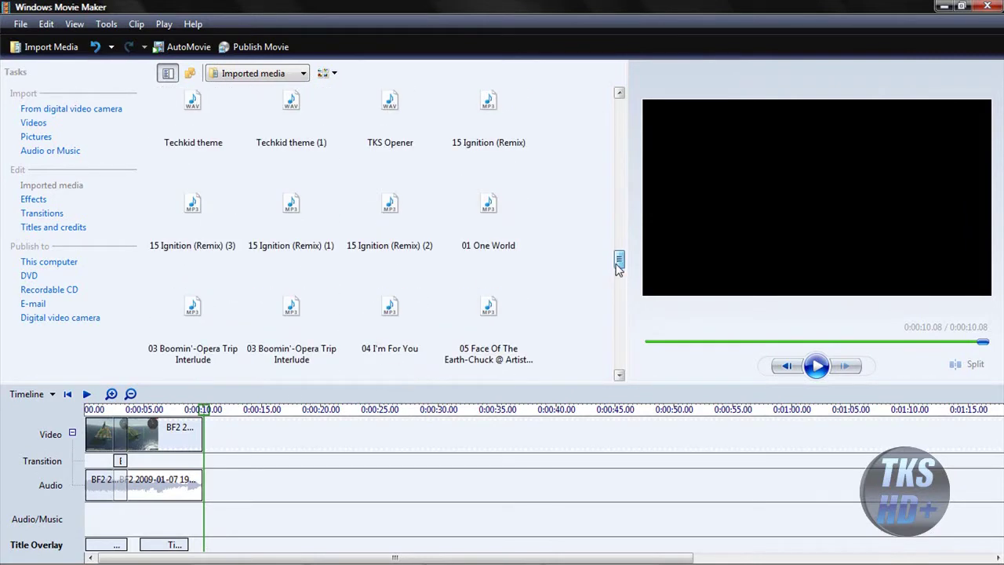
{"action": "left_click_drag", "start_coordinate": [291, 125], "coordinate": [88, 514]}
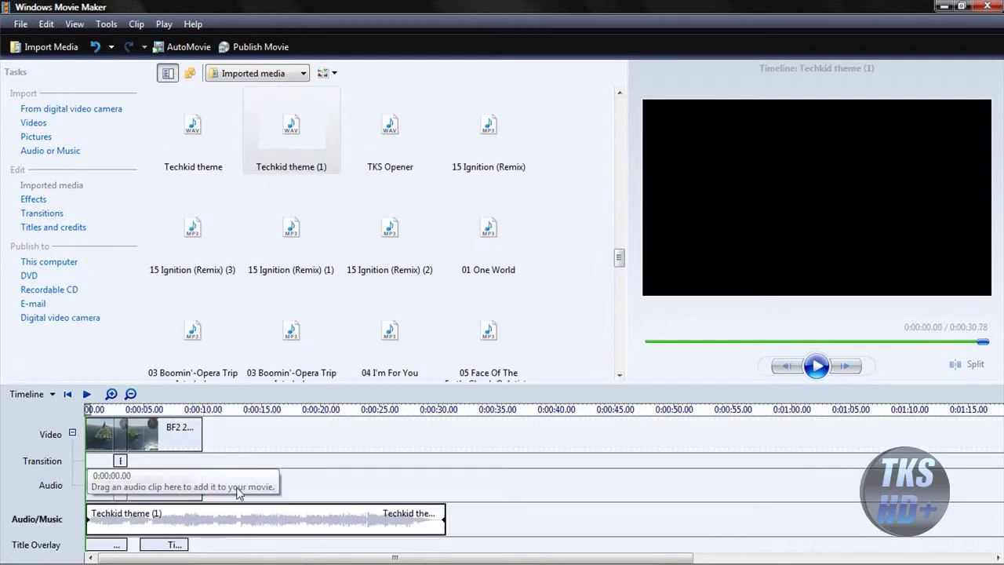
{"action": "left_click_drag", "start_coordinate": [444, 519], "coordinate": [196, 503]}
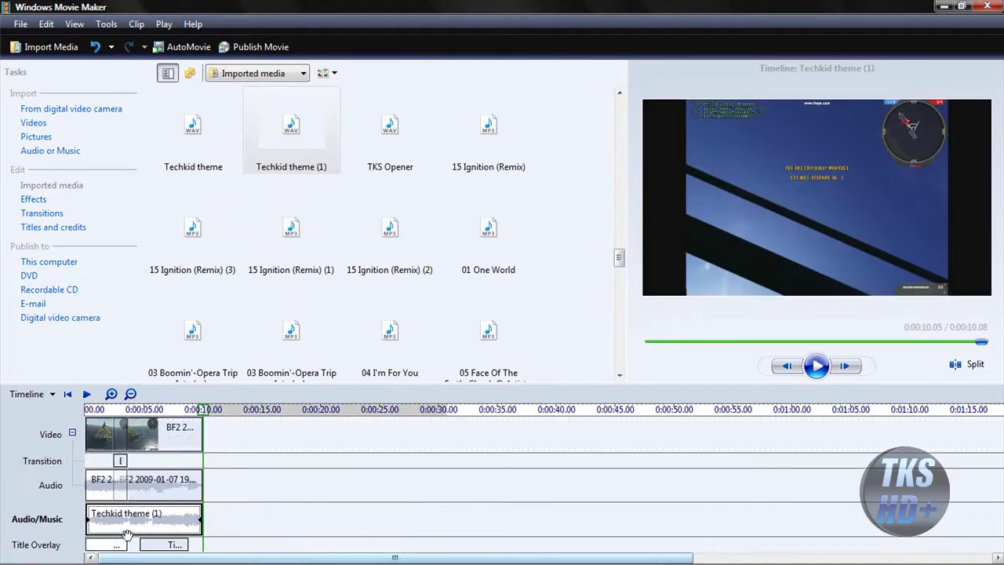
Step: Give the first video clip a Fade In, preview it, then delete the BF2 clips
{"action": "left_click", "coordinate": [100, 441]}
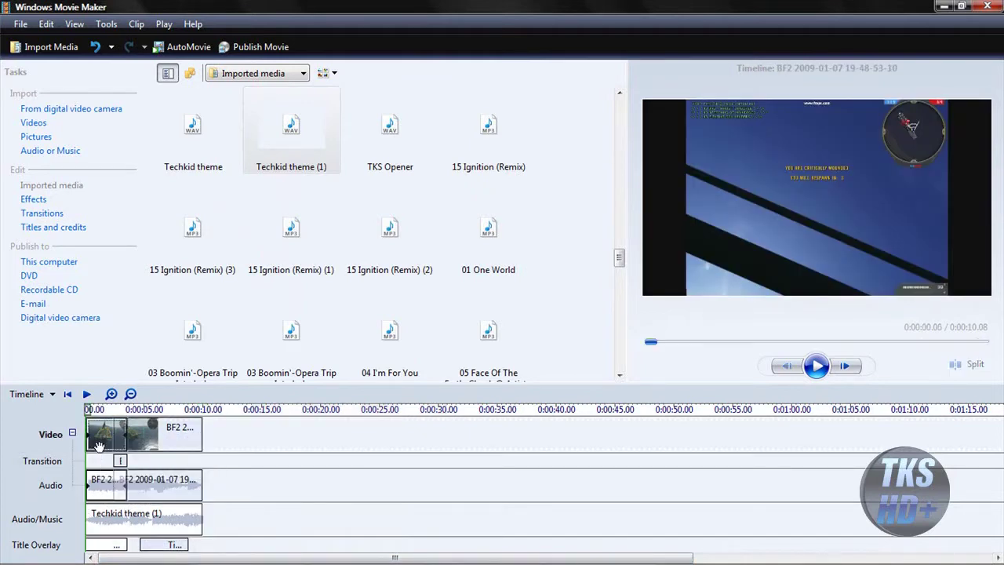
{"action": "right_click", "coordinate": [100, 440]}
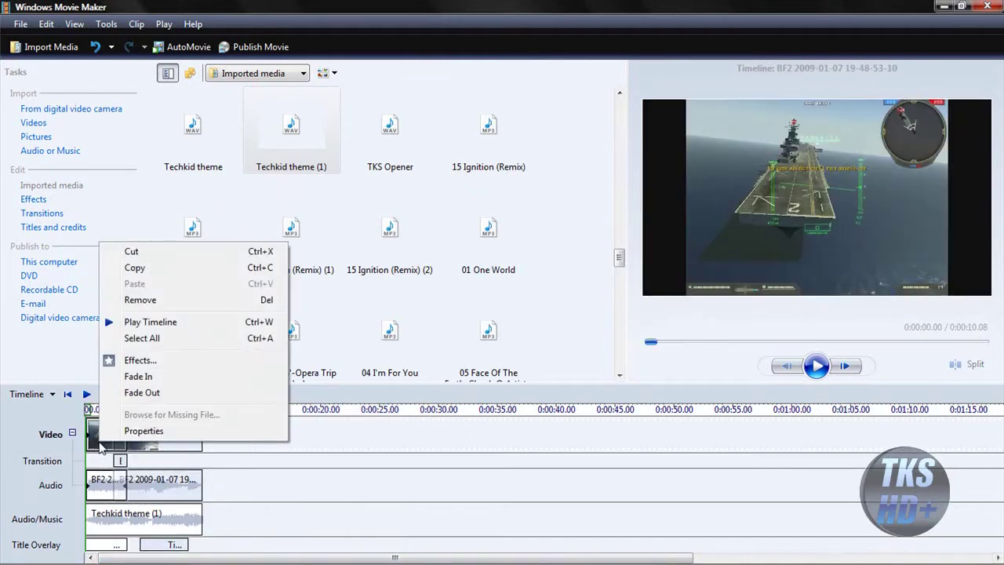
{"action": "left_click", "coordinate": [204, 376]}
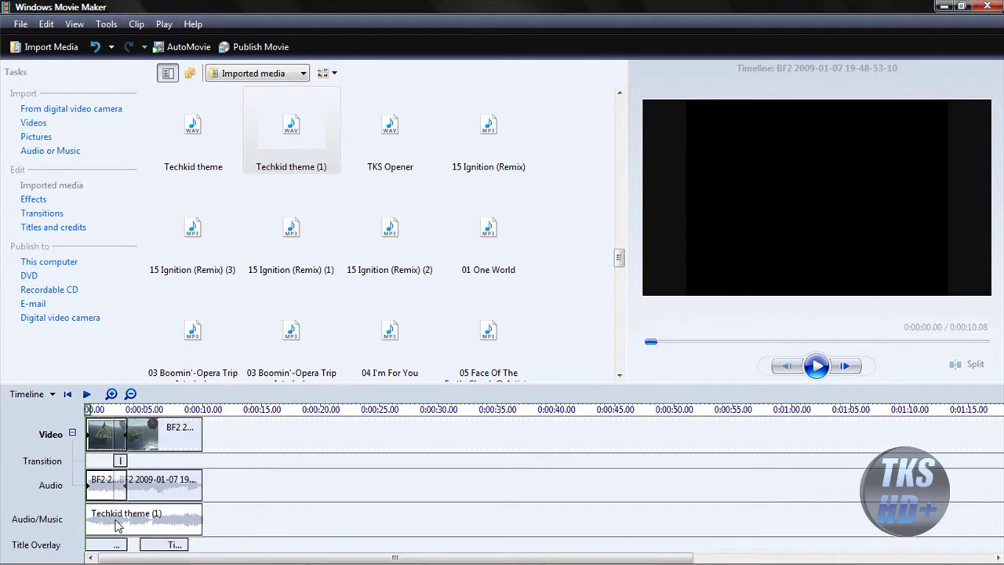
{"action": "left_click", "coordinate": [816, 365]}
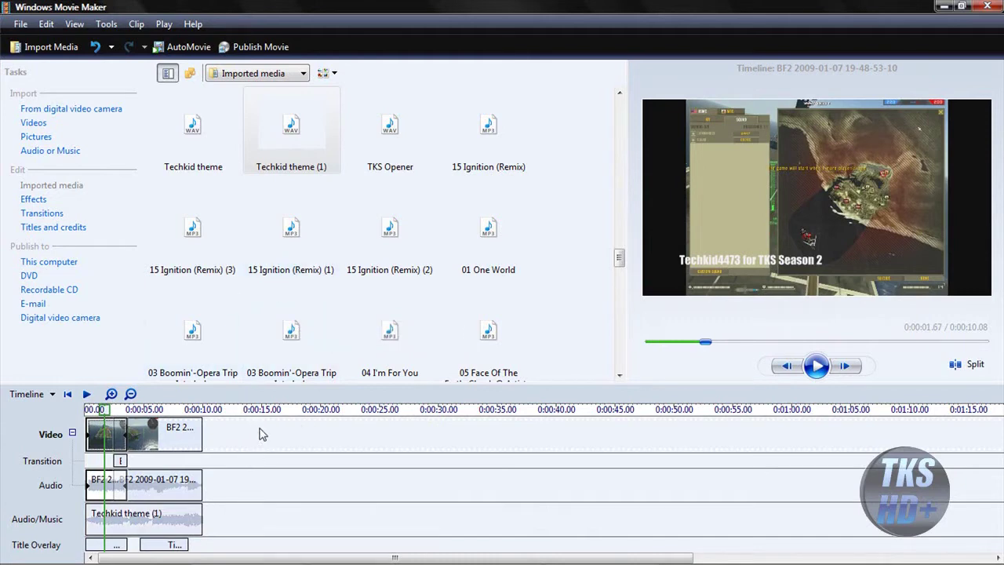
{"action": "key", "text": "ctrl+q"}
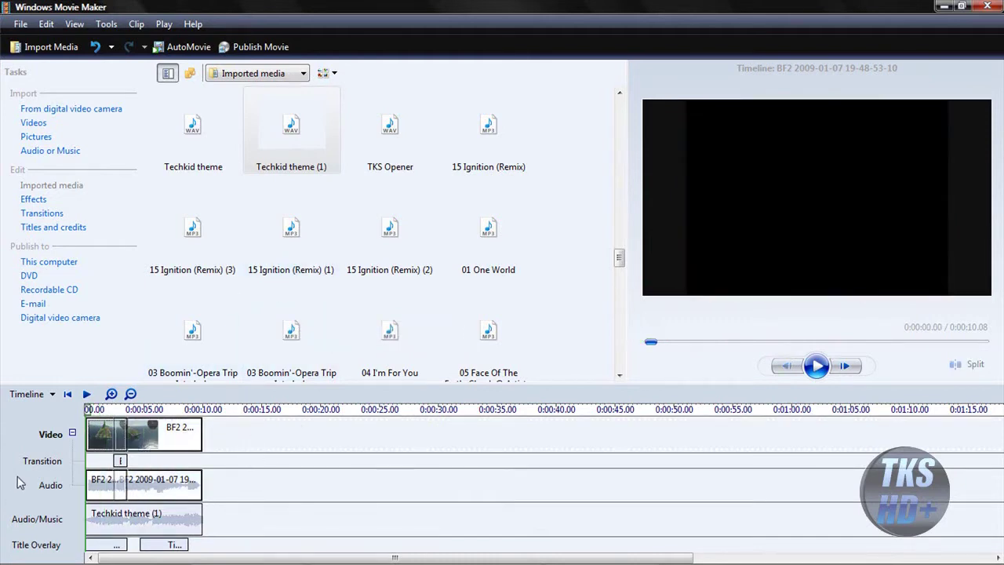
{"action": "key", "text": "Delete"}
Step: Show the New Folder (1) collection and put a lengthened funslides picture on the video track
{"action": "left_click", "coordinate": [292, 73]}
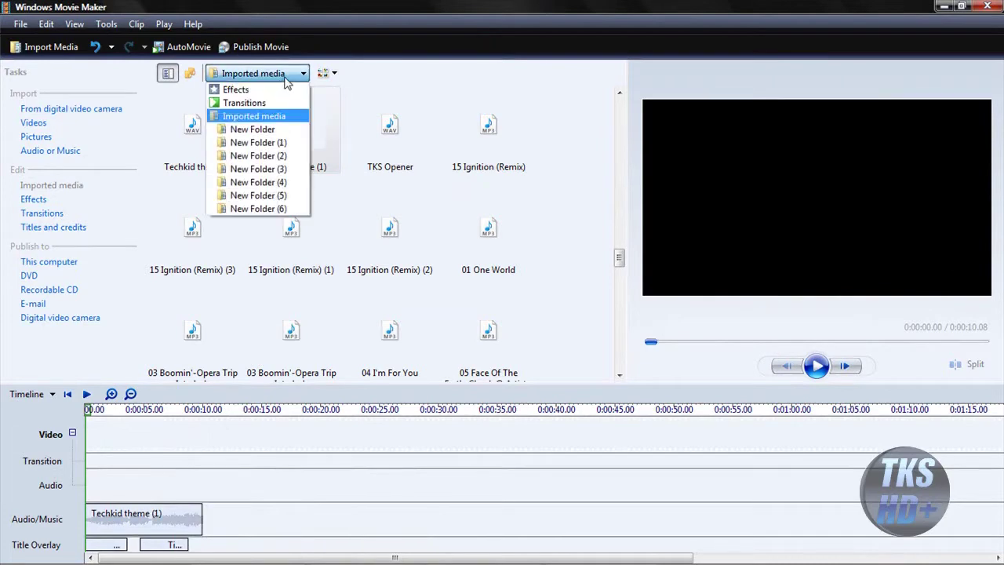
{"action": "left_click", "coordinate": [298, 142]}
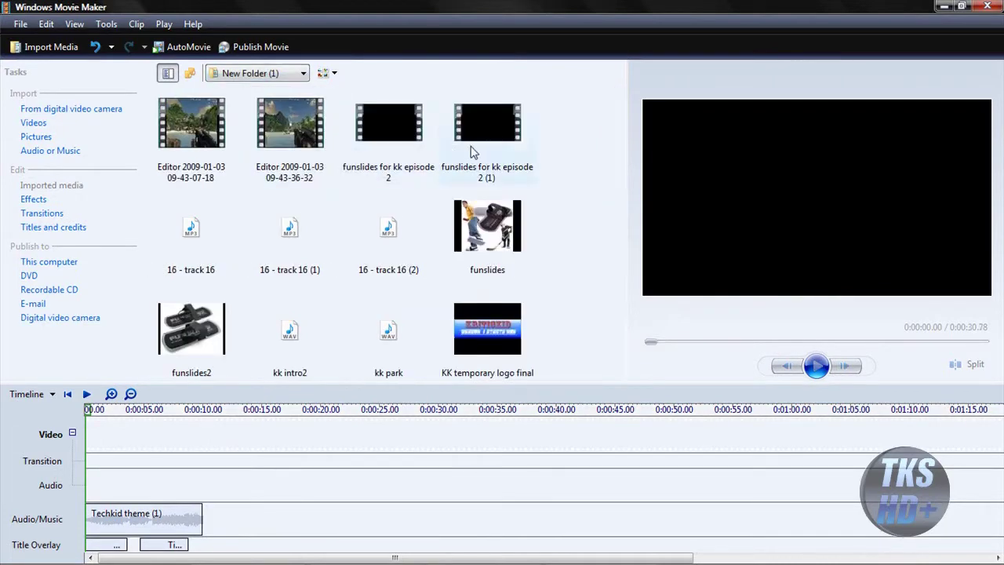
{"action": "left_click_drag", "start_coordinate": [484, 225], "coordinate": [98, 438]}
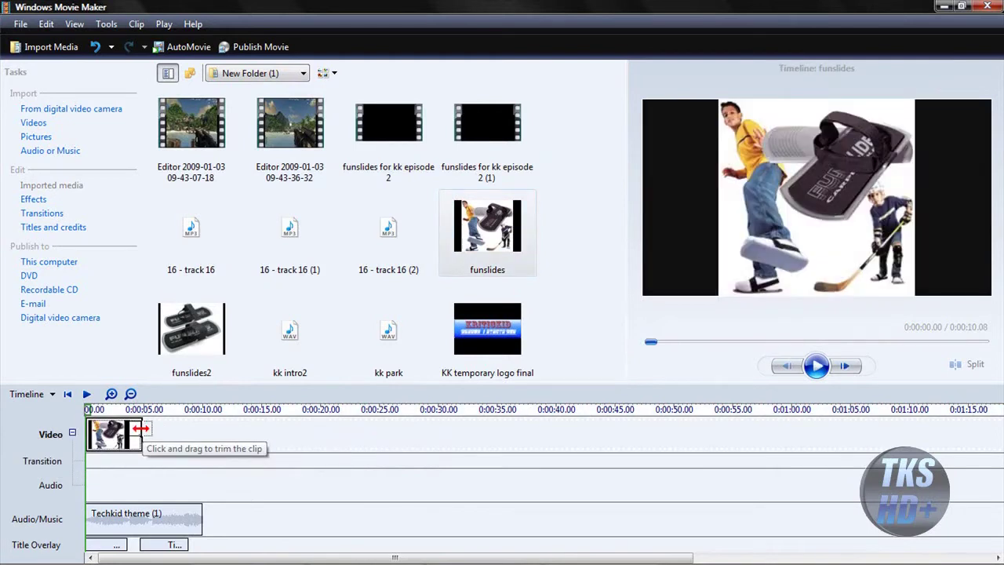
{"action": "mouse_move", "coordinate": [141, 429]}
{"action": "left_mouse_down"}
{"action": "mouse_move", "coordinate": [195, 429]}
{"action": "mouse_move", "coordinate": [149, 428]}
{"action": "left_mouse_up"}
Step: Stretch the Techkid theme music back to full length and delete the funslides clip
{"action": "left_click_drag", "start_coordinate": [200, 514], "coordinate": [524, 519]}
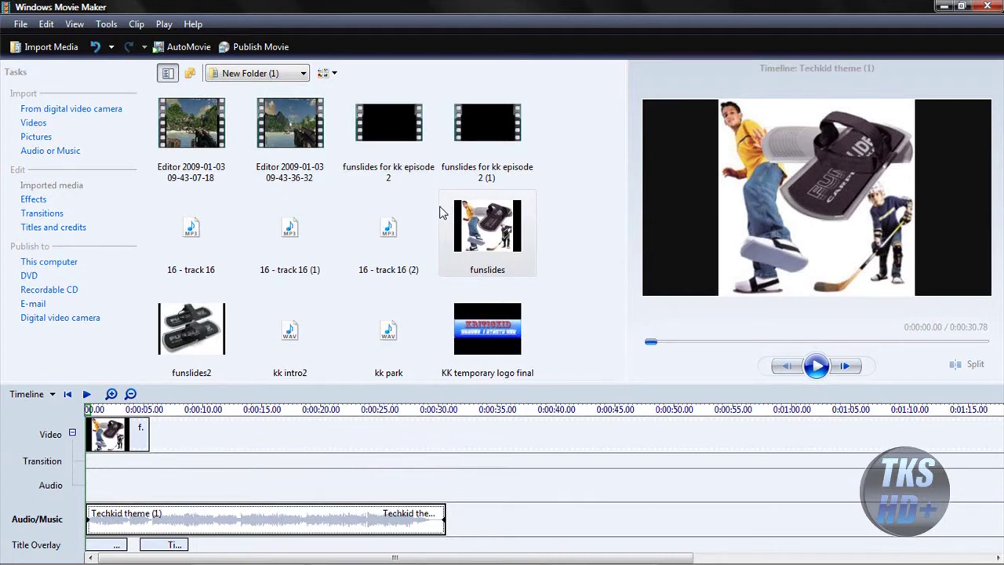
{"action": "left_click", "coordinate": [113, 433]}
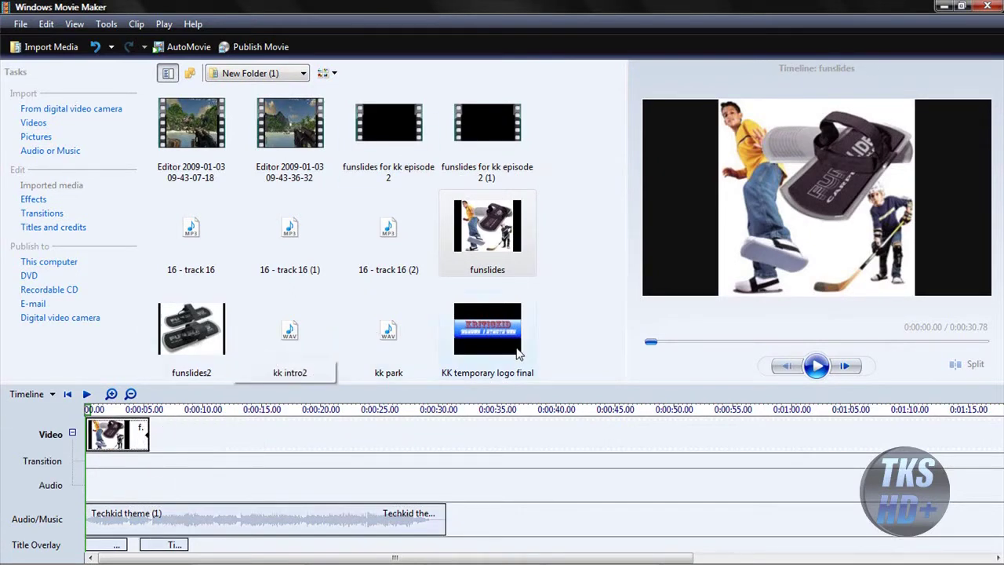
{"action": "key", "text": "Delete"}
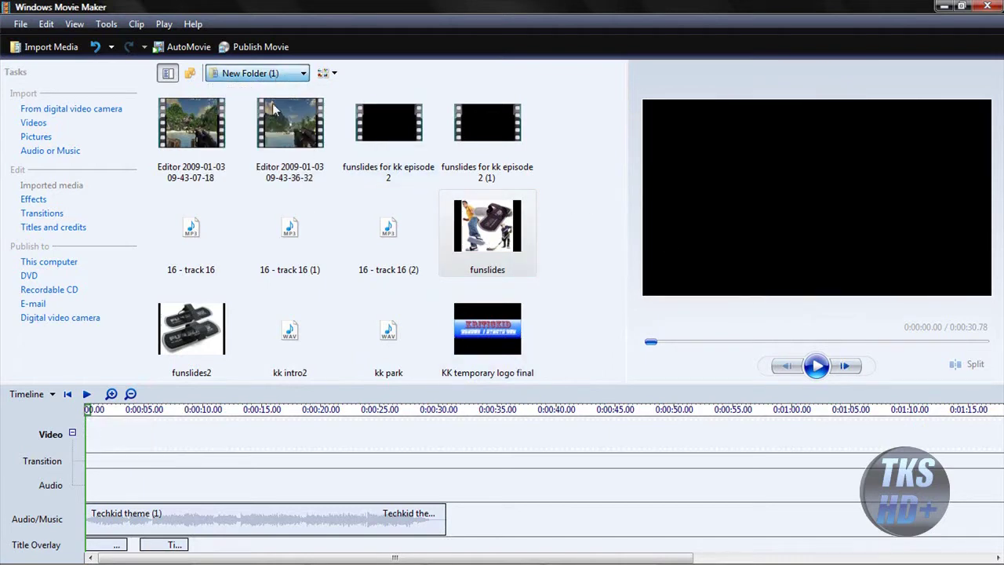
Step: Place the Techkid Aero YouTube intro from New Folder (3) on the video track with a Fade Out
{"action": "left_click", "coordinate": [285, 78]}
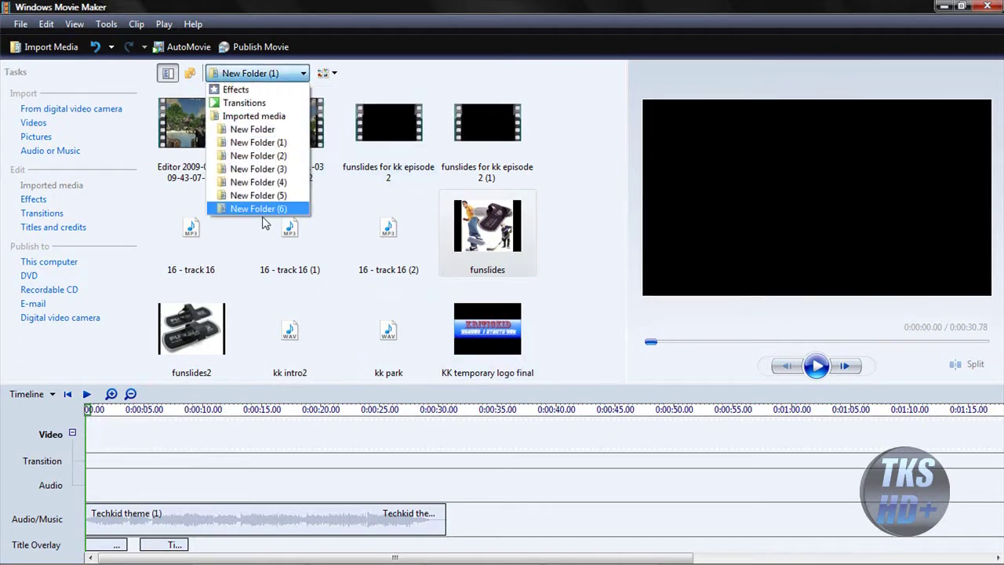
{"action": "left_click", "coordinate": [291, 170]}
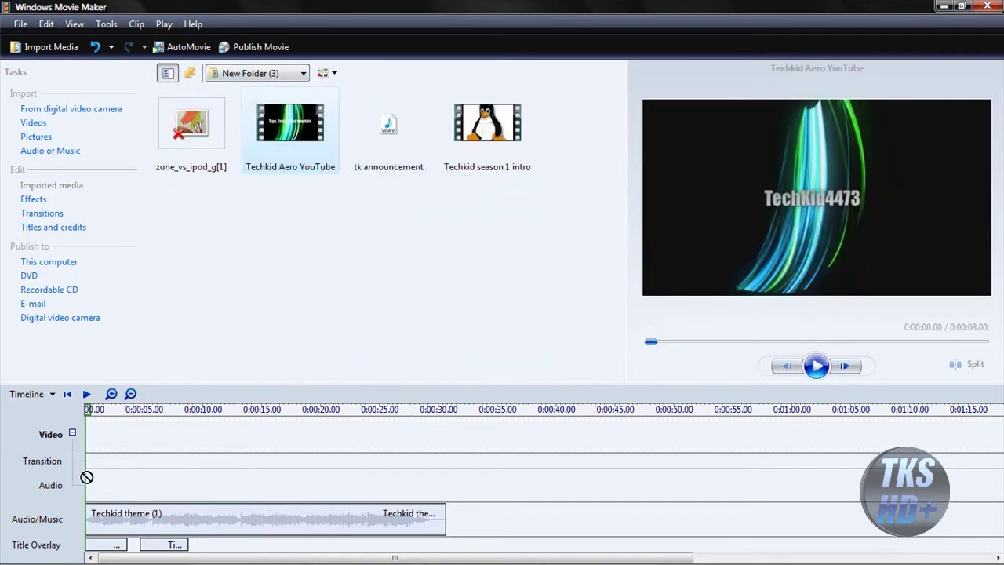
{"action": "left_click_drag", "start_coordinate": [86, 477], "coordinate": [91, 437]}
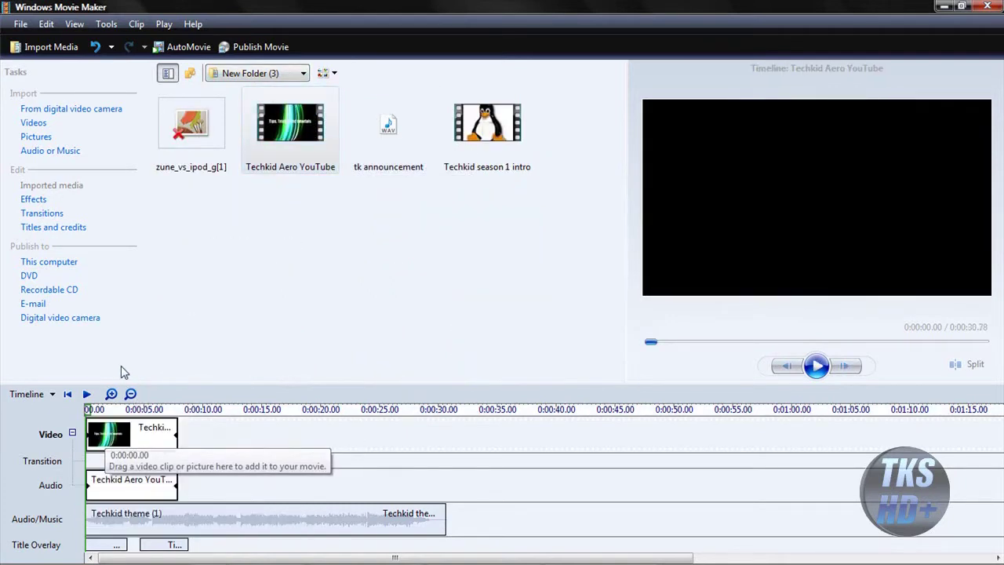
{"action": "left_click", "coordinate": [818, 367]}
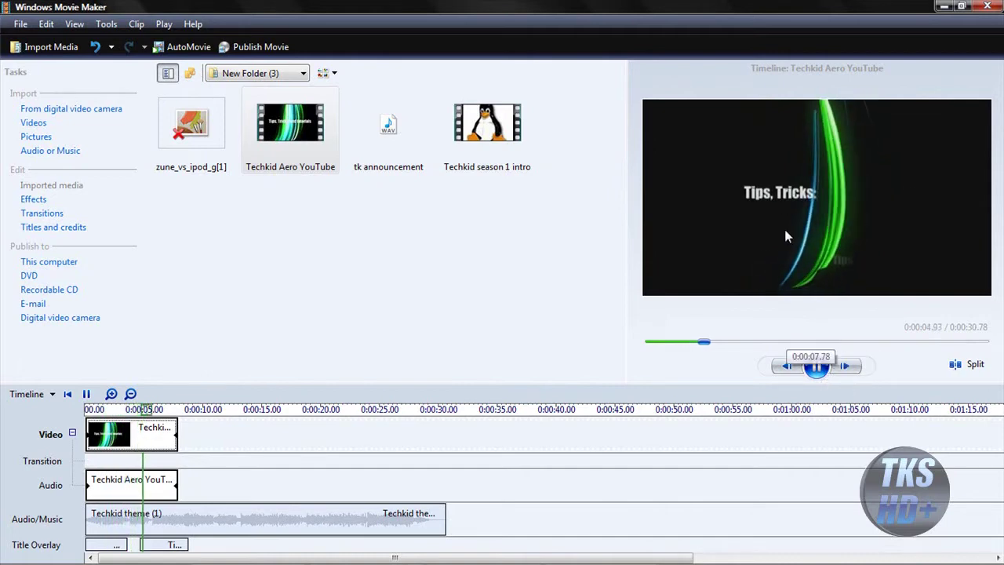
{"action": "left_click", "coordinate": [816, 365]}
{"action": "right_click", "coordinate": [173, 428]}
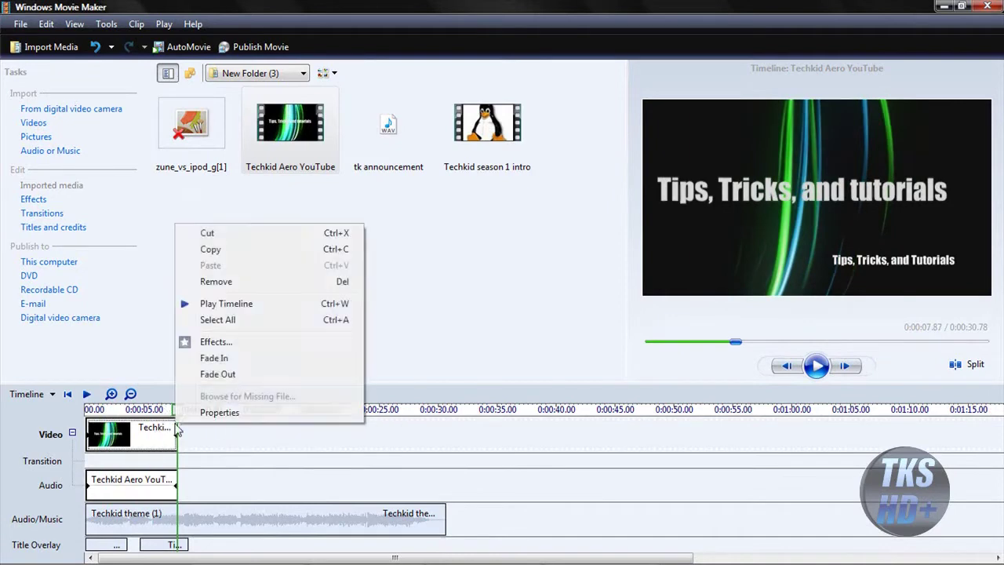
{"action": "left_click", "coordinate": [219, 374]}
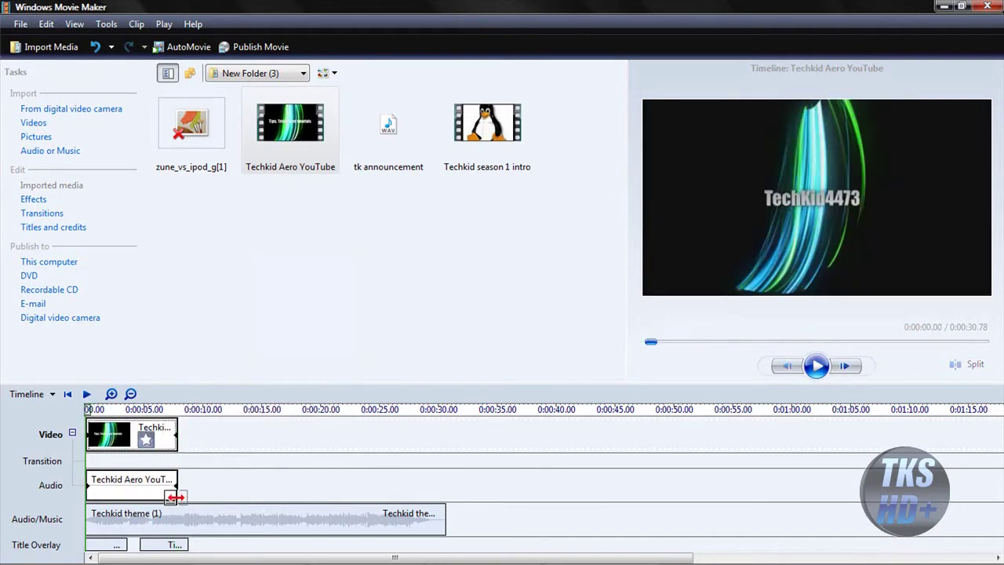
Step: Split the Techkid theme music at 0:00:07.87, where the intro ends
{"action": "left_click", "coordinate": [165, 509]}
{"action": "left_click_drag", "start_coordinate": [171, 441], "coordinate": [197, 441]}
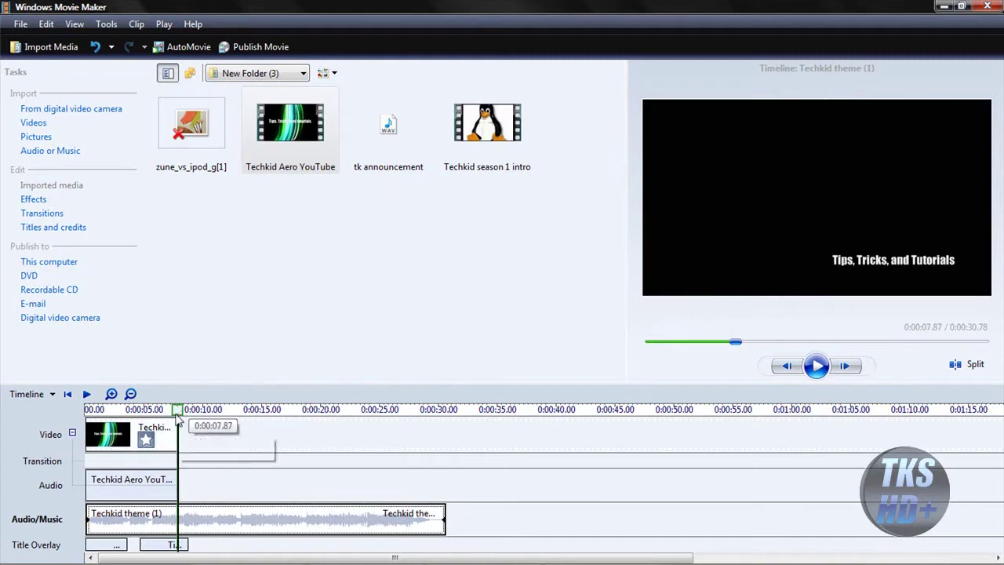
{"action": "left_click", "coordinate": [963, 367]}
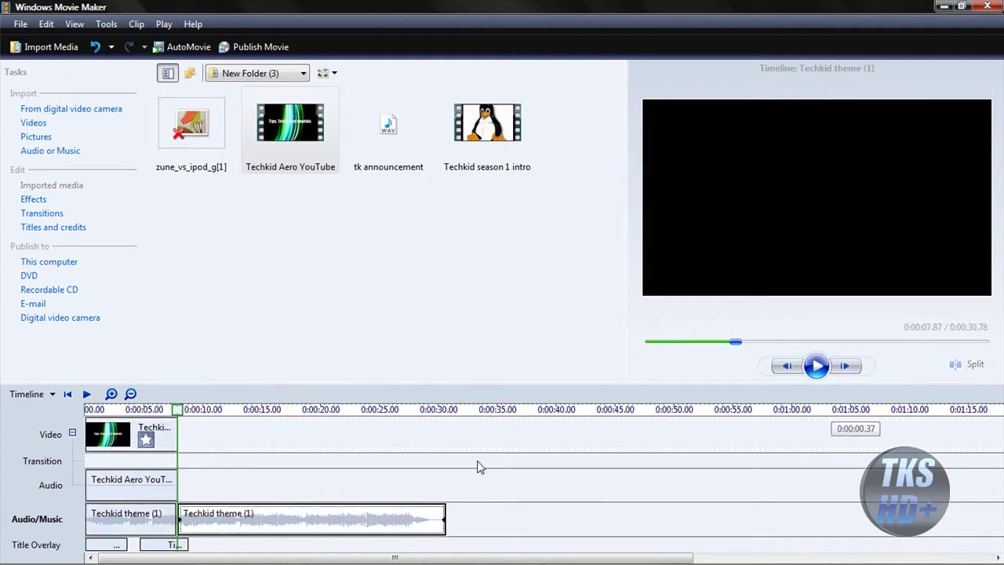
{"action": "left_click", "coordinate": [149, 524]}
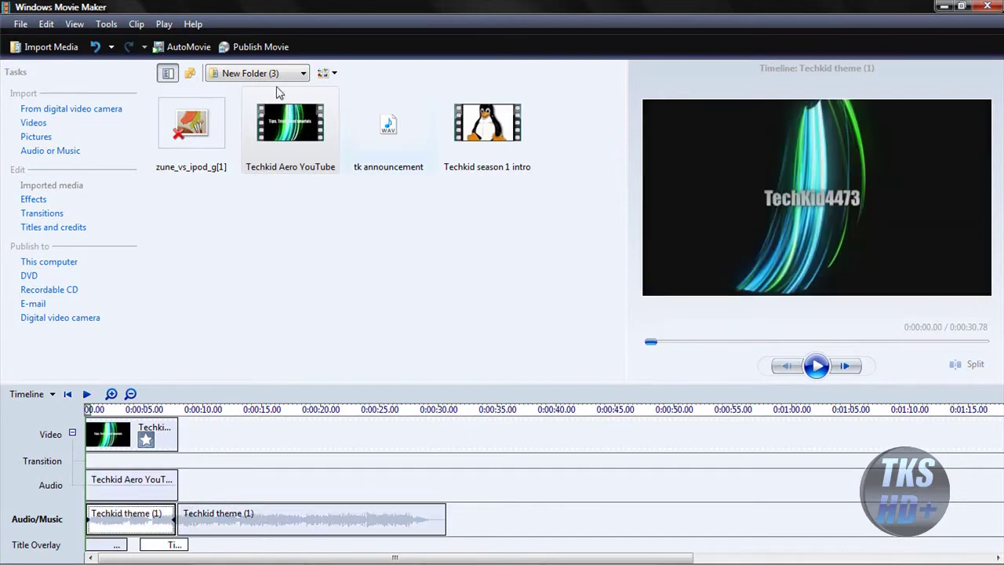
Step: Add the Untitled recording from the Imported media to the video track after the intro
{"action": "left_click", "coordinate": [280, 78]}
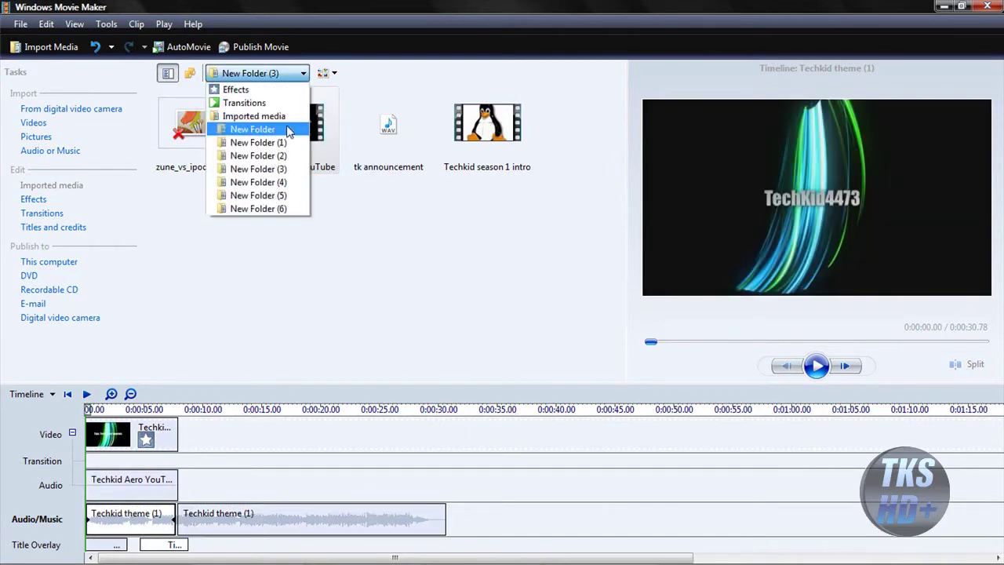
{"action": "left_click", "coordinate": [293, 127]}
{"action": "left_click", "coordinate": [298, 74]}
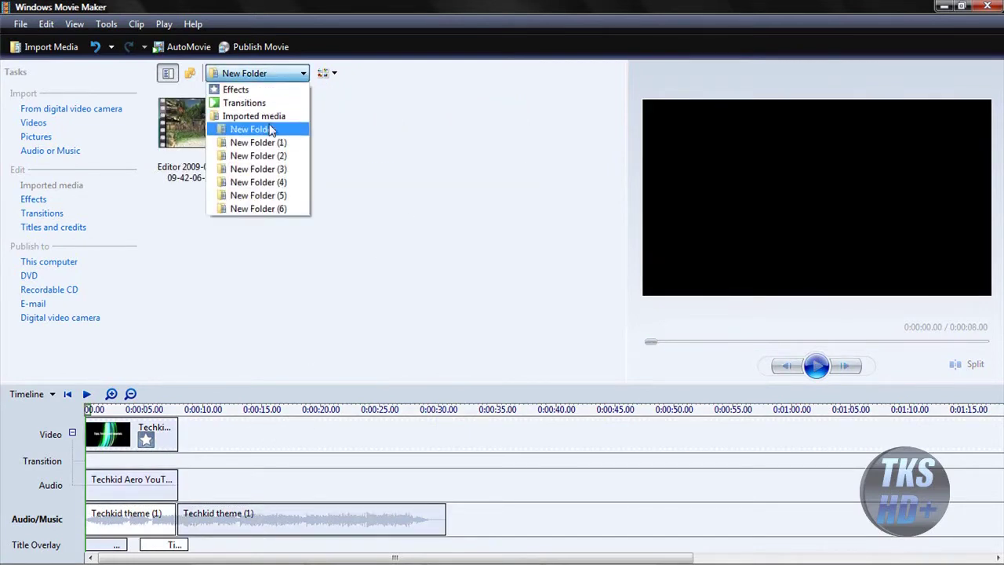
{"action": "left_click", "coordinate": [276, 115]}
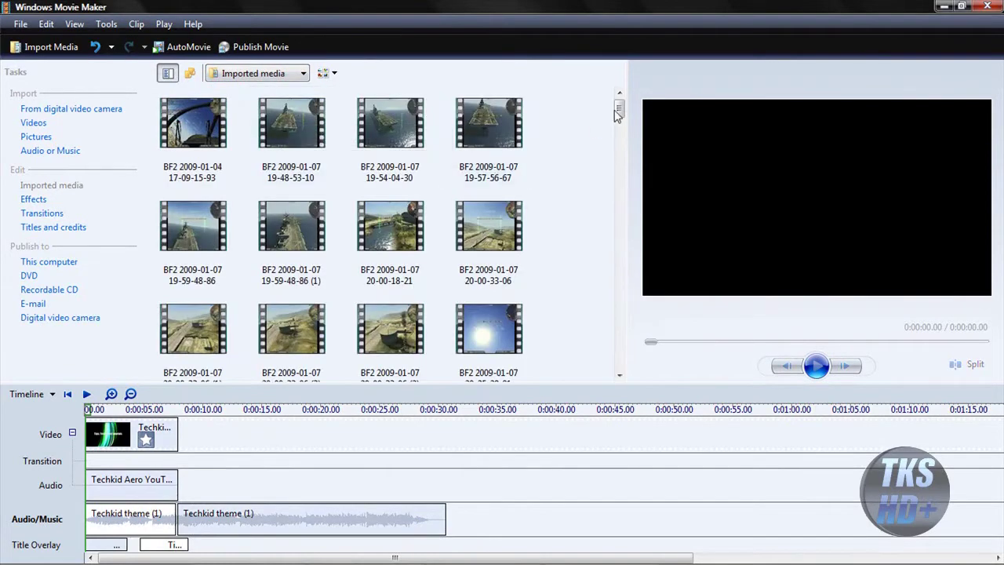
{"action": "left_click_drag", "start_coordinate": [618, 114], "coordinate": [609, 353]}
{"action": "left_click_drag", "start_coordinate": [198, 293], "coordinate": [226, 441]}
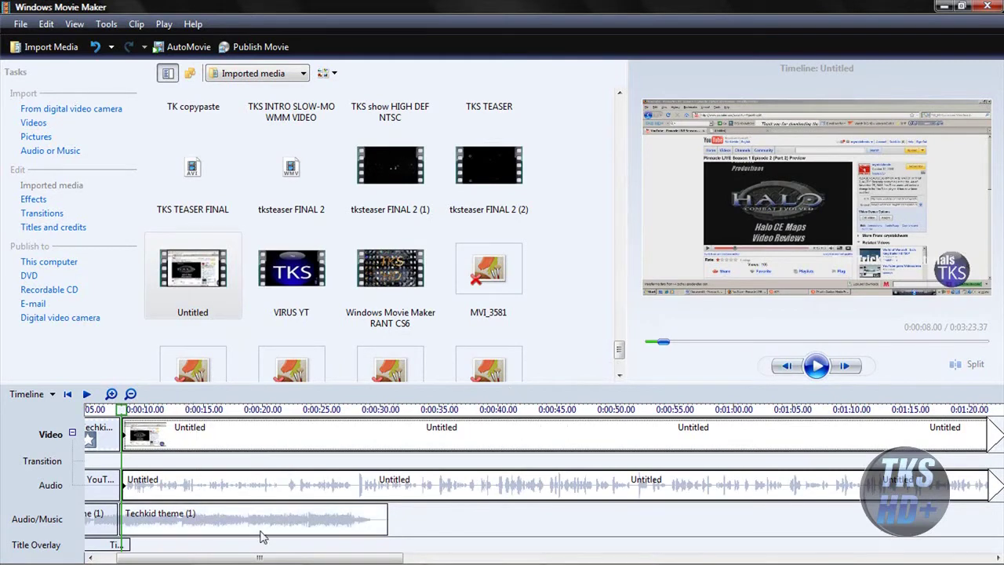
{"action": "left_click_drag", "start_coordinate": [193, 558], "coordinate": [174, 560]}
Step: Lower the volume of the second Techkid theme (1) music clip
{"action": "left_click", "coordinate": [165, 524]}
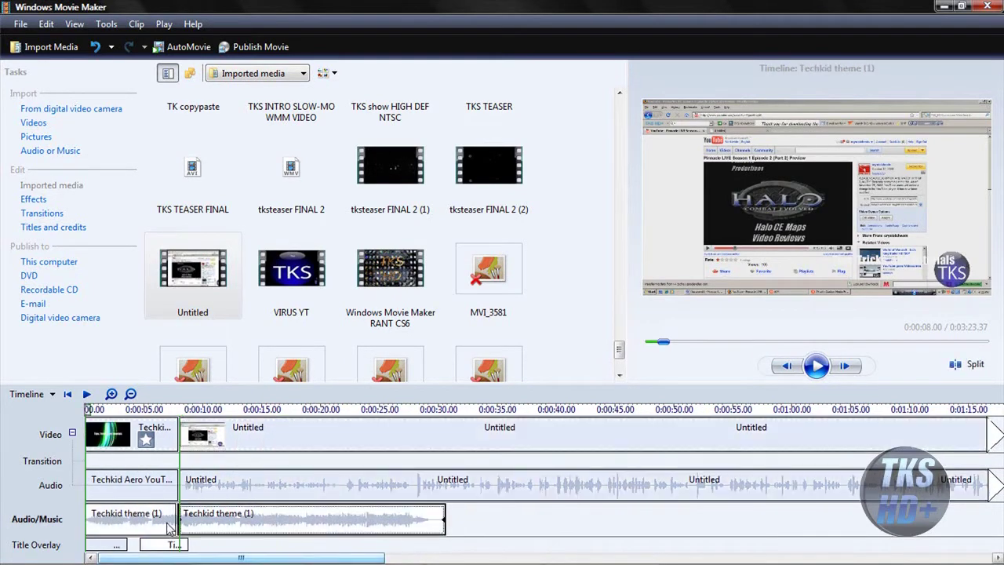
{"action": "right_click", "coordinate": [164, 525]}
{"action": "left_click", "coordinate": [242, 522]}
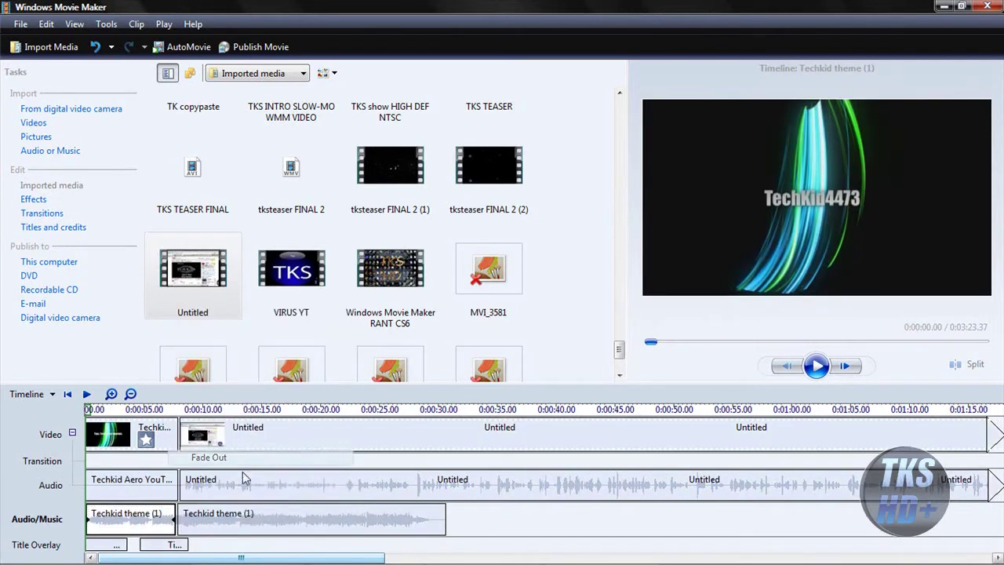
{"action": "right_click", "coordinate": [241, 524]}
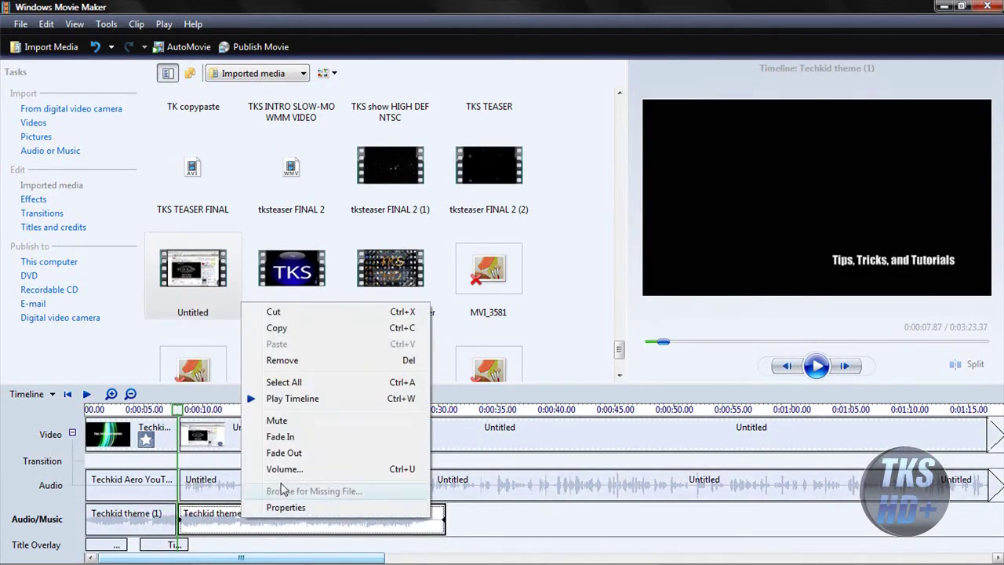
{"action": "left_click", "coordinate": [299, 470]}
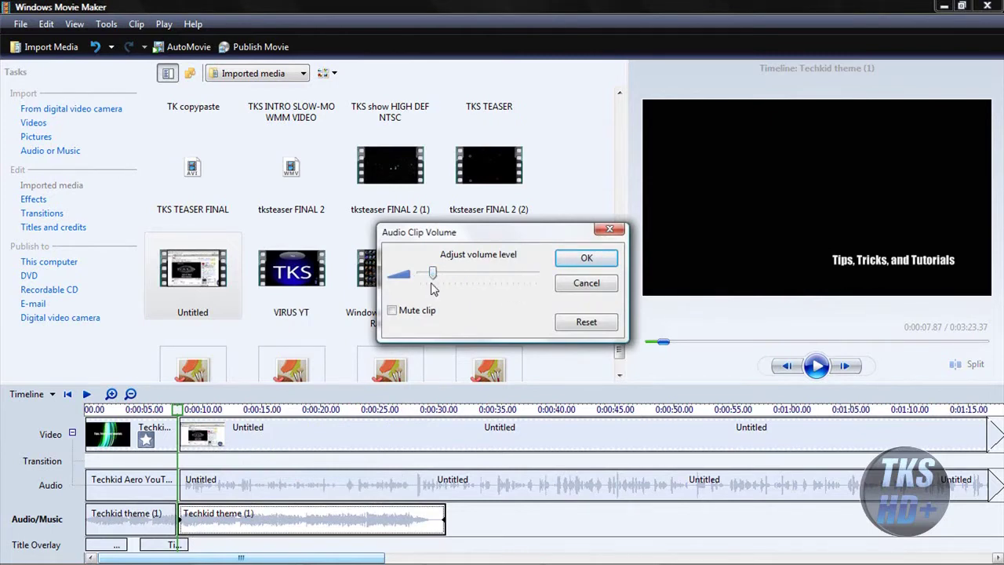
{"action": "left_click", "coordinate": [567, 263]}
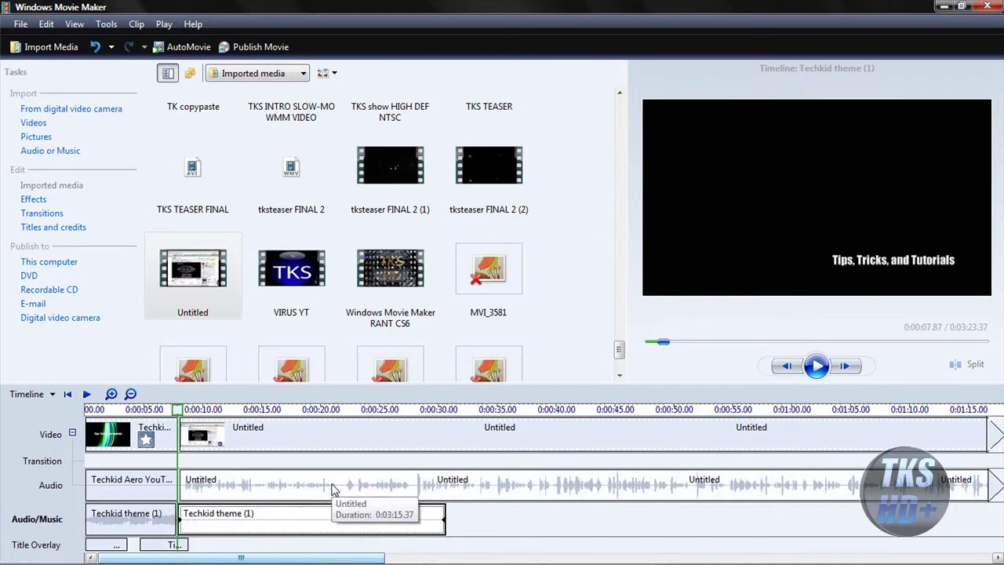
{"action": "right_click", "coordinate": [364, 521]}
{"action": "left_click", "coordinate": [443, 485]}
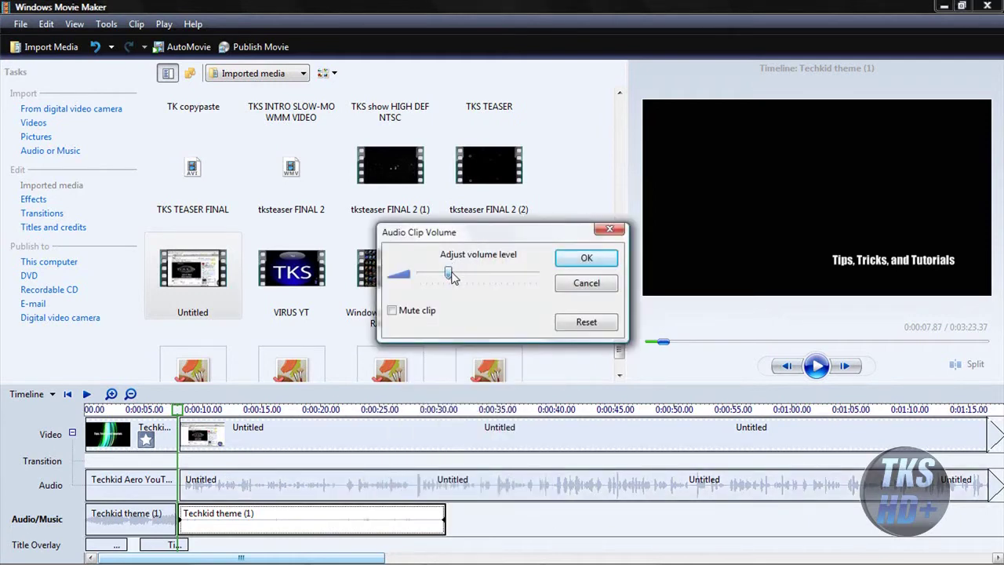
{"action": "left_click", "coordinate": [586, 258]}
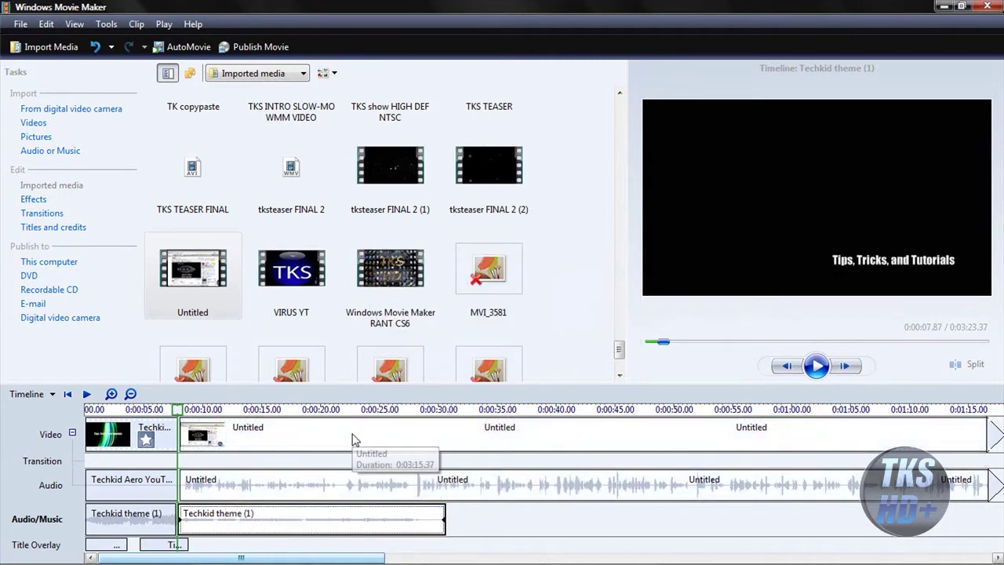
Step: Apply Fade In and Fade Out to the second Techkid theme (1) music clip
{"action": "right_click", "coordinate": [284, 528]}
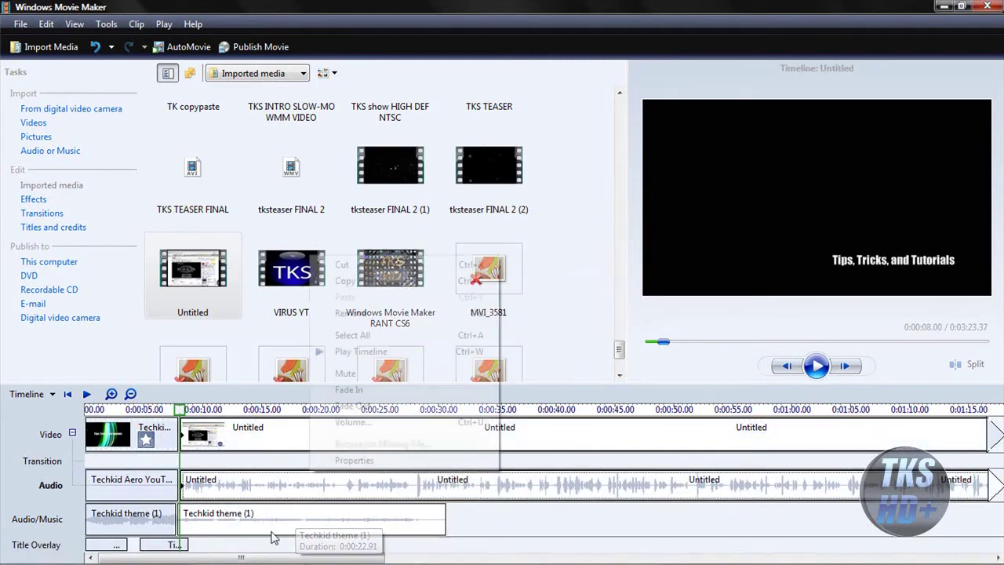
{"action": "left_click", "coordinate": [284, 528]}
{"action": "right_click", "coordinate": [283, 528]}
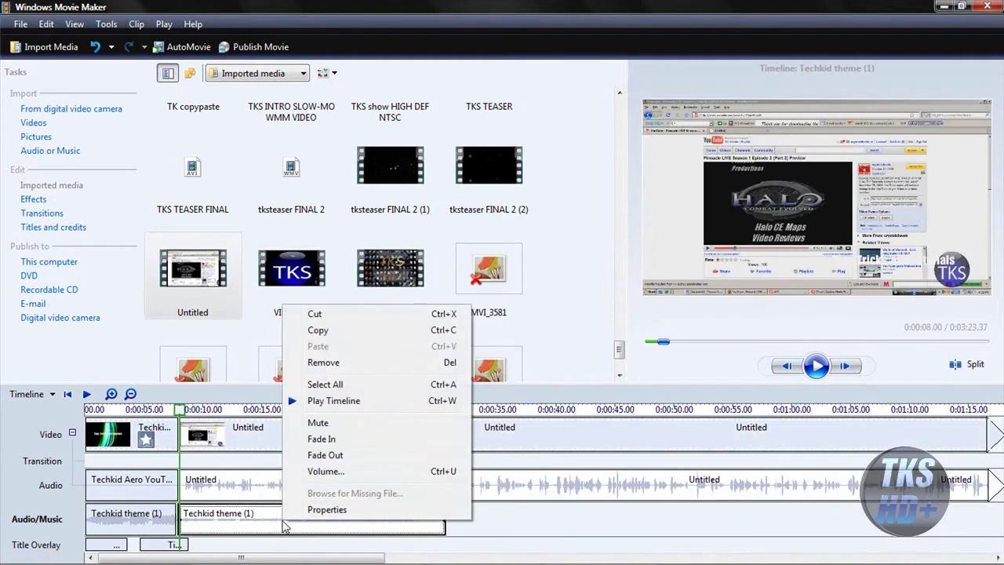
{"action": "left_click", "coordinate": [359, 439]}
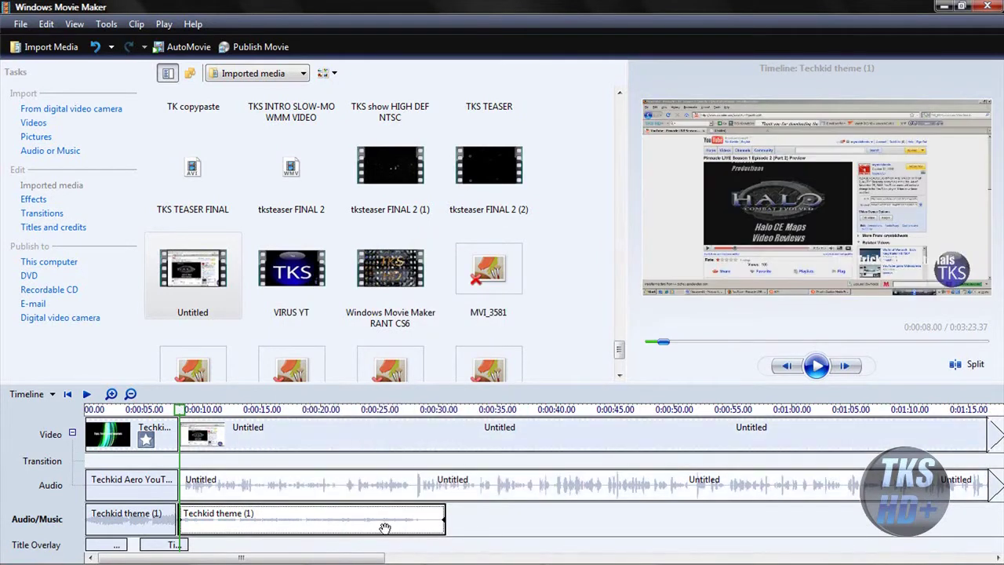
{"action": "right_click", "coordinate": [385, 531]}
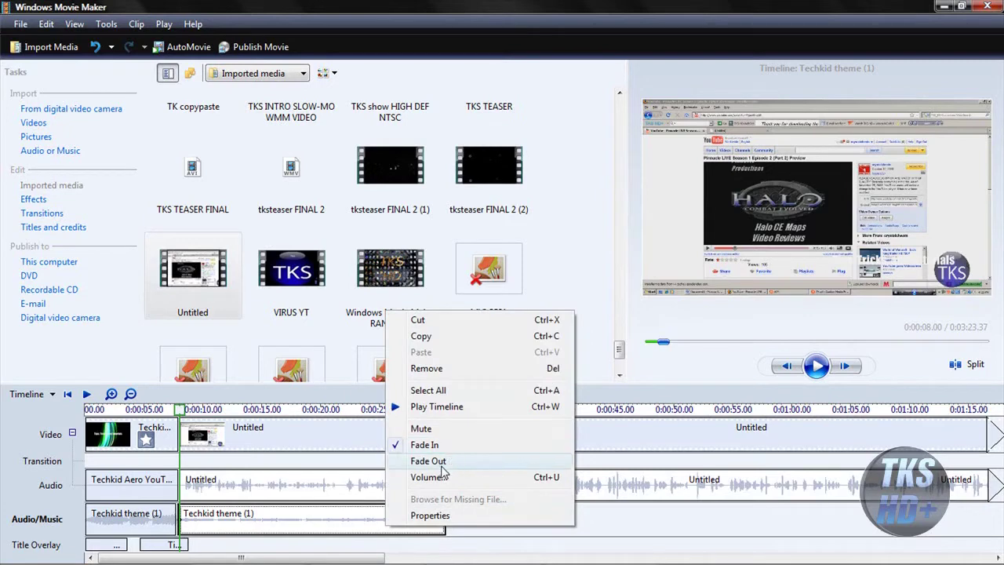
{"action": "left_click", "coordinate": [441, 464]}
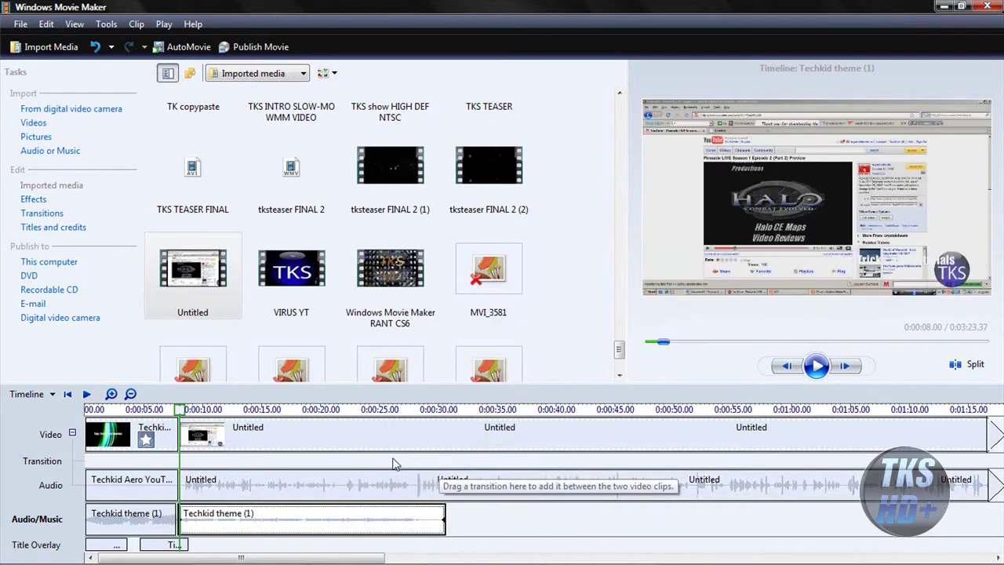
Step: Preview the Untitled tutorial clip briefly, then reselect the theme music clip
{"action": "left_click", "coordinate": [421, 447]}
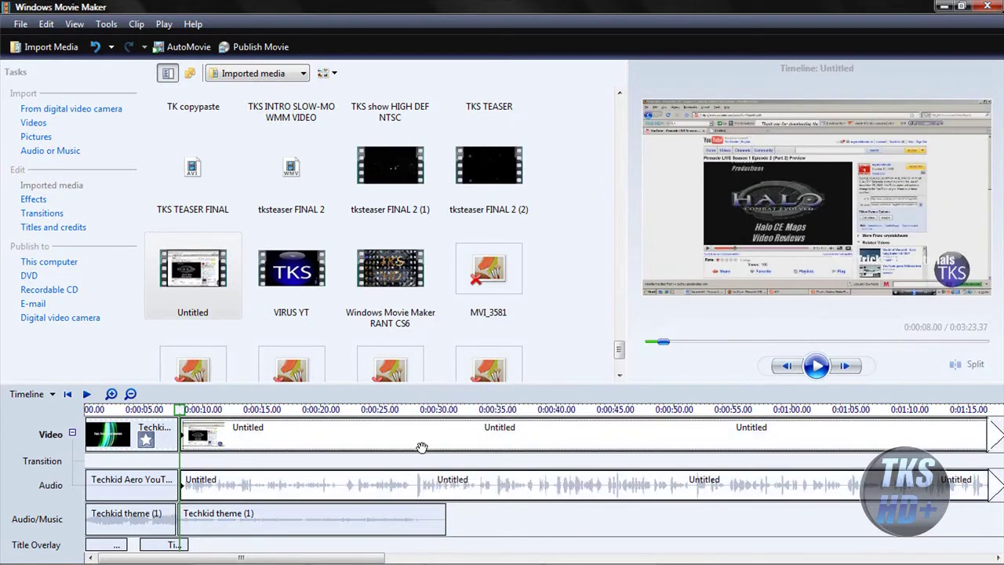
{"action": "left_click", "coordinate": [816, 366]}
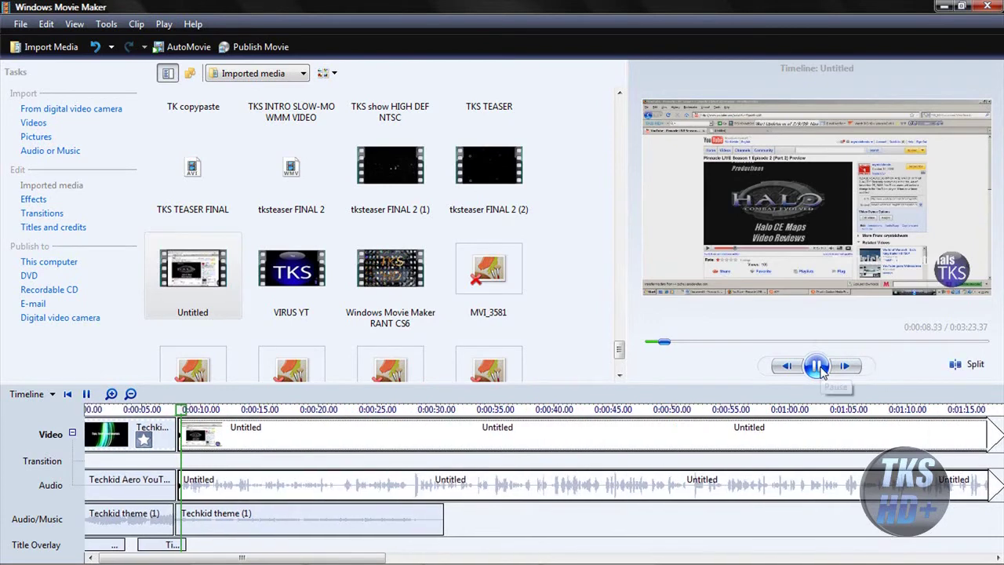
{"action": "left_click", "coordinate": [816, 367]}
{"action": "left_click", "coordinate": [278, 526]}
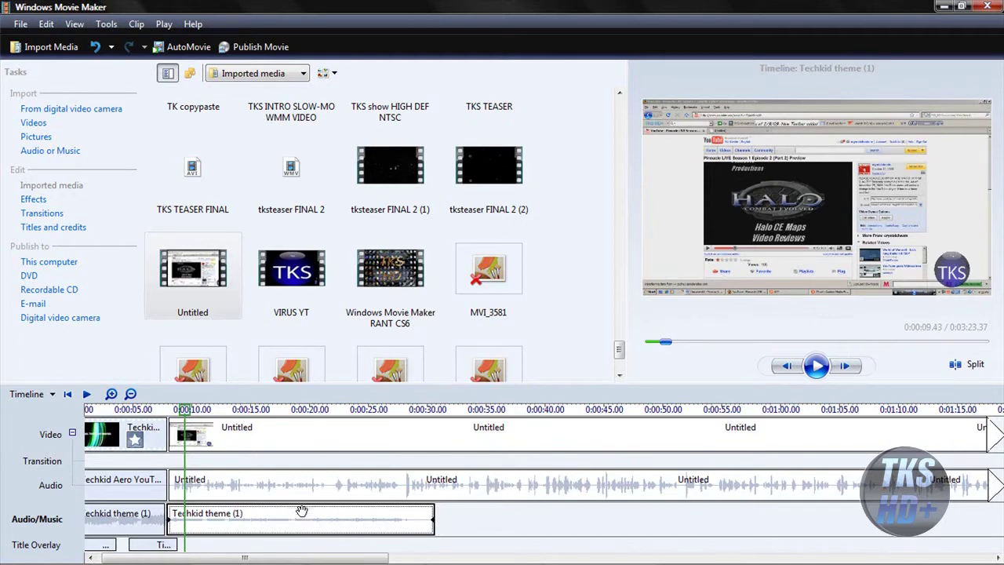
Step: Apply Fade In to the Untitled clip and make the Tips, Tricks, and Tutorials overlay end sooner
{"action": "right_click", "coordinate": [245, 439]}
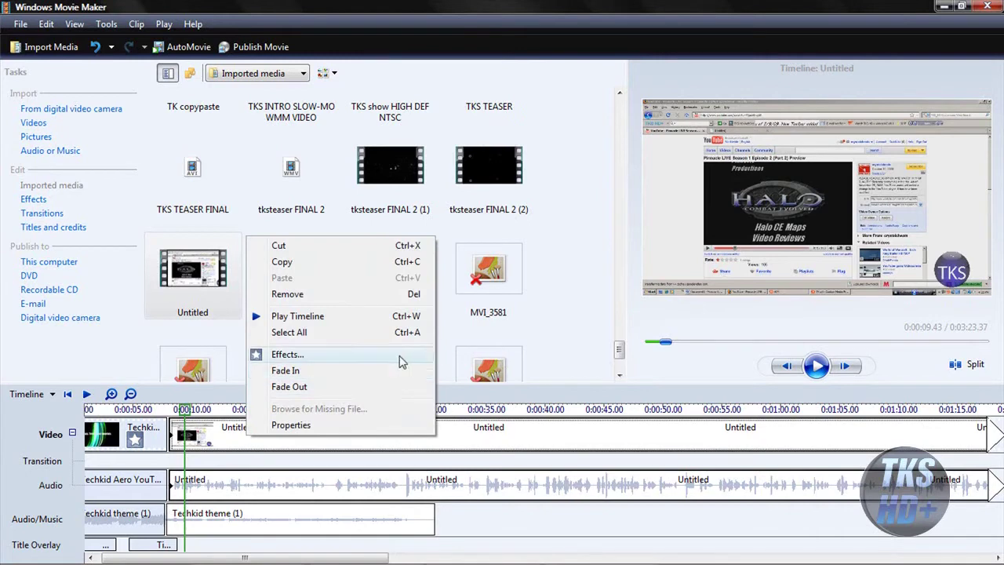
{"action": "left_click", "coordinate": [377, 376]}
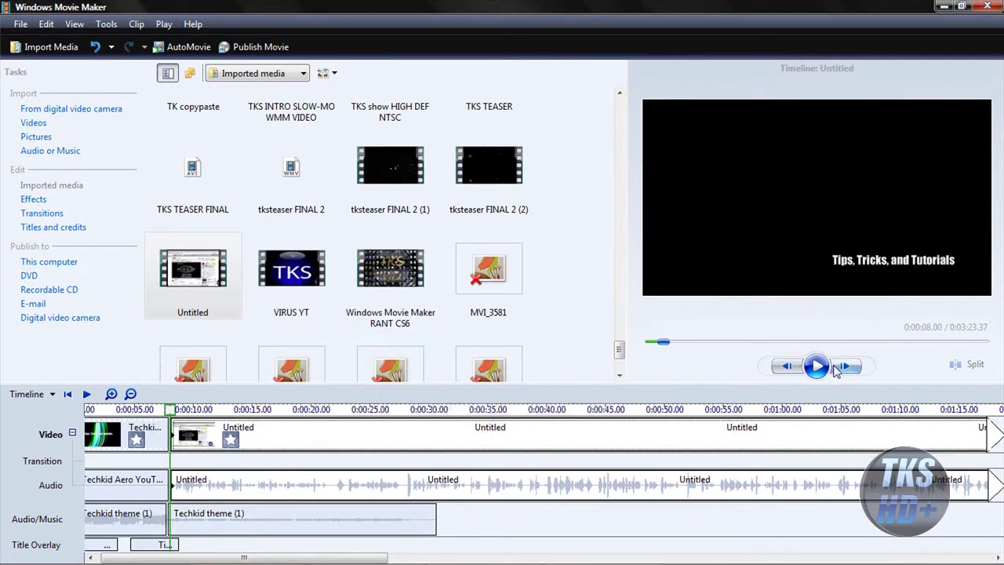
{"action": "left_click", "coordinate": [161, 543]}
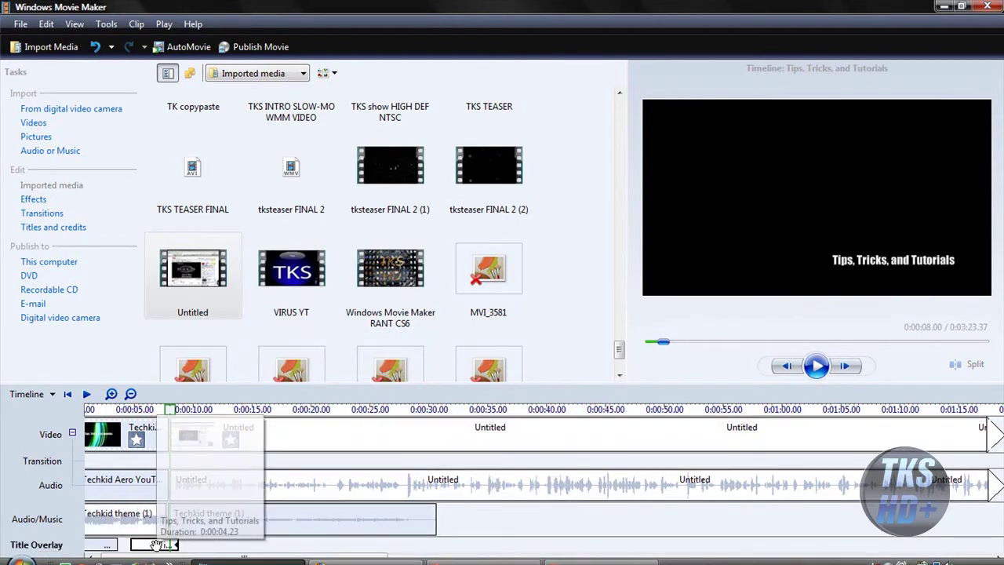
{"action": "left_click_drag", "start_coordinate": [174, 546], "coordinate": [164, 545]}
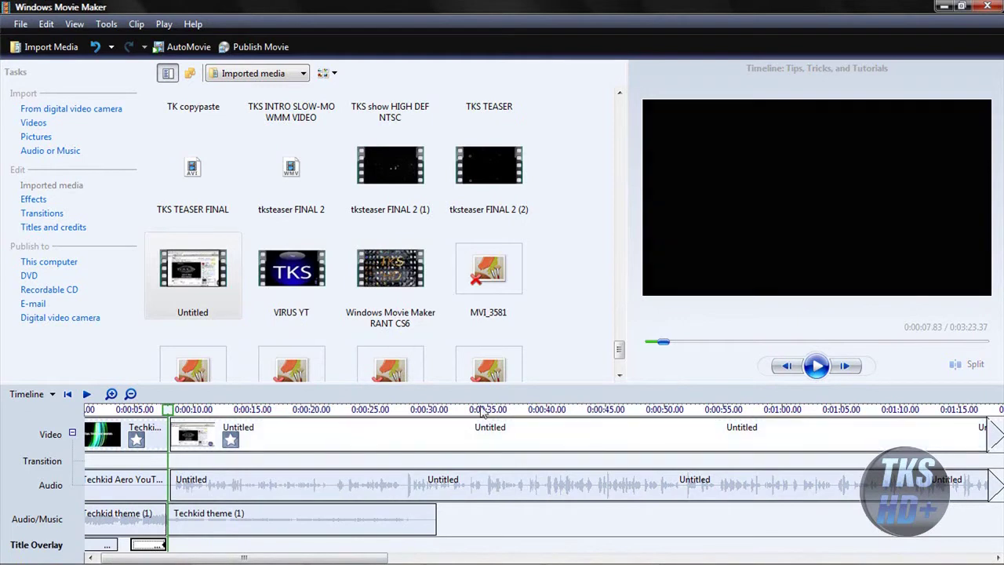
Step: Preview the movie and pause it at 0:00:30.83
{"action": "left_click", "coordinate": [815, 367]}
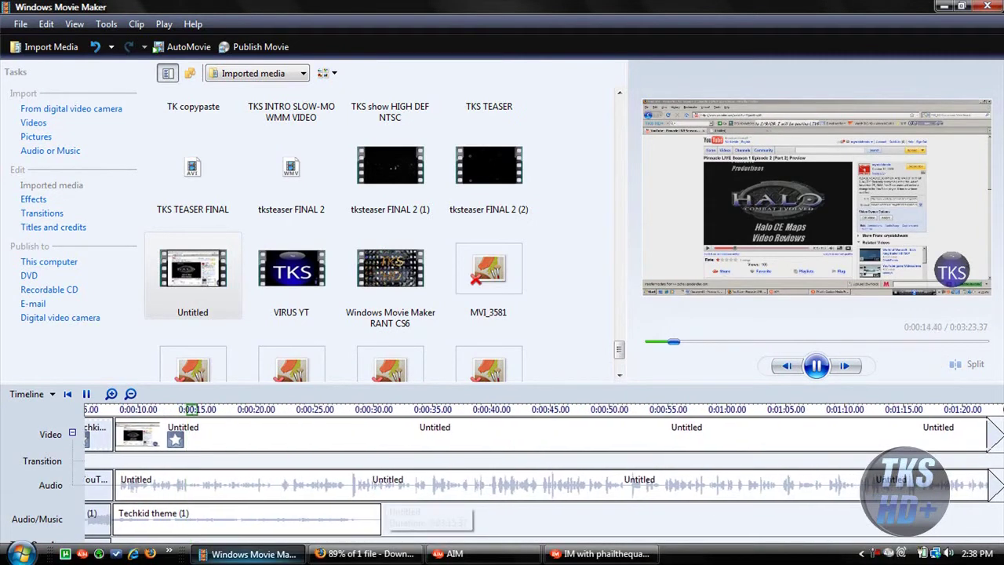
{"action": "mouse_move", "coordinate": [247, 554]}
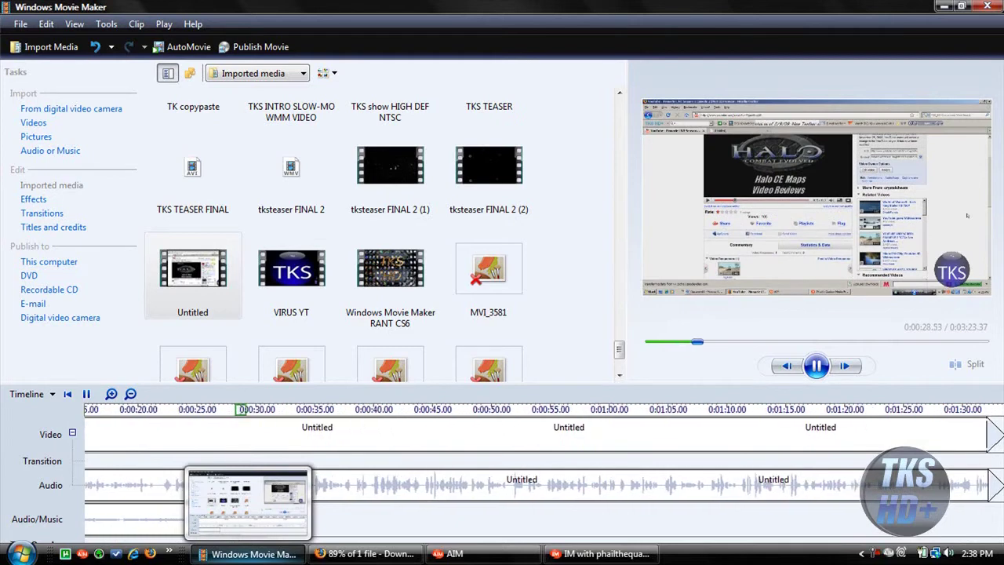
{"action": "left_click", "coordinate": [816, 367]}
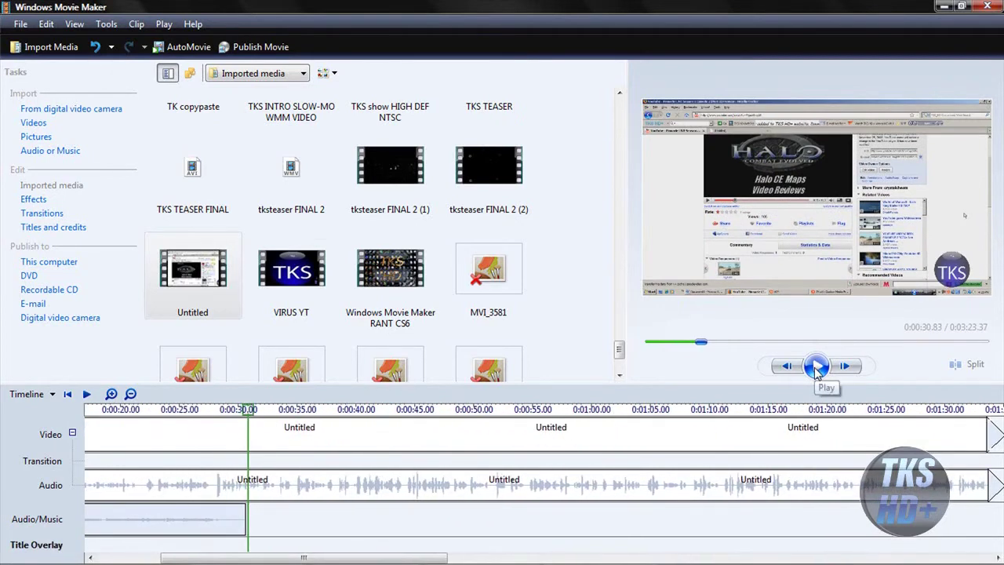
Step: Split the Untitled clip at 0:00:30.83 and choose to add a title before its second half
{"action": "left_click", "coordinate": [565, 434]}
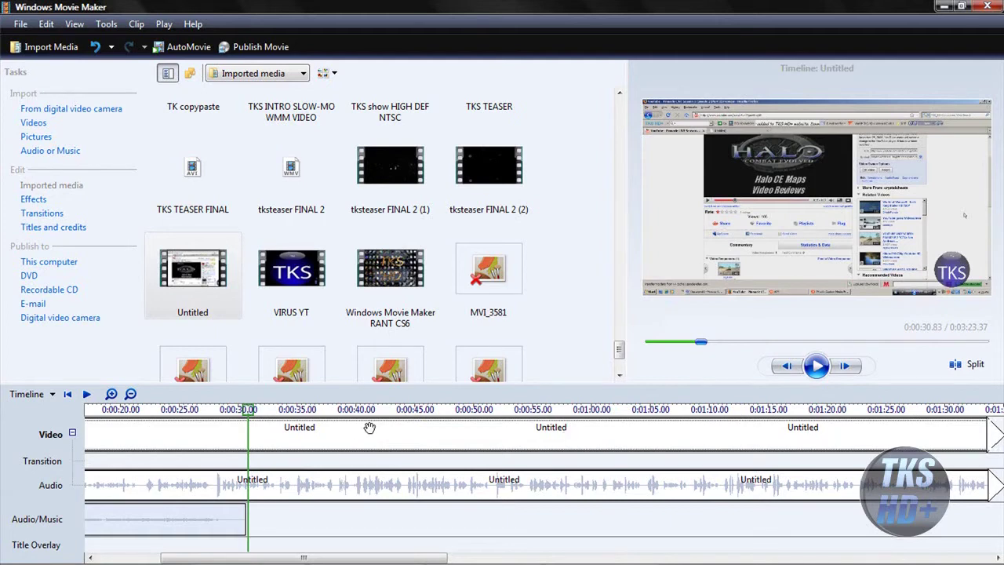
{"action": "left_click", "coordinate": [966, 366]}
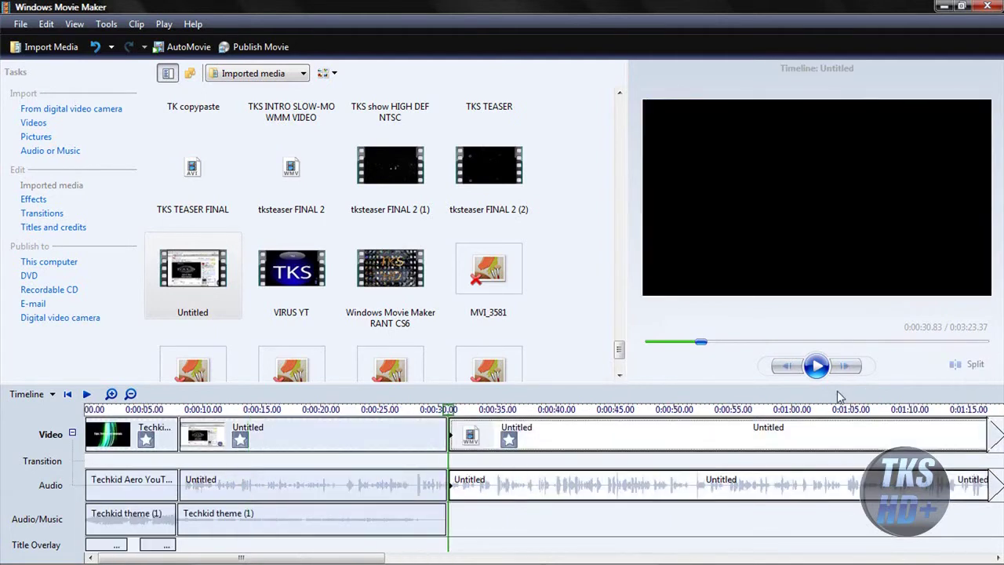
{"action": "left_click", "coordinate": [40, 228]}
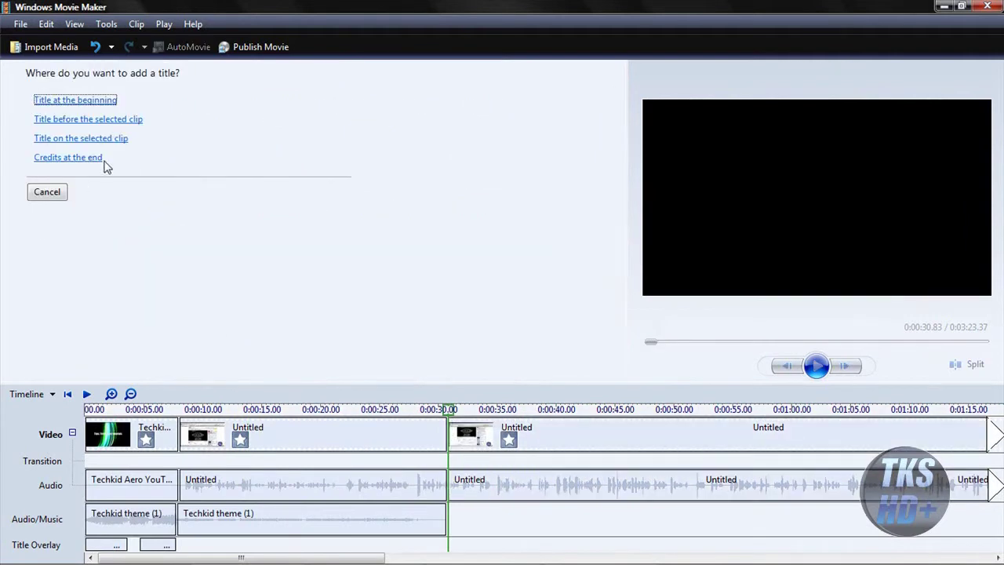
{"action": "left_click", "coordinate": [471, 431]}
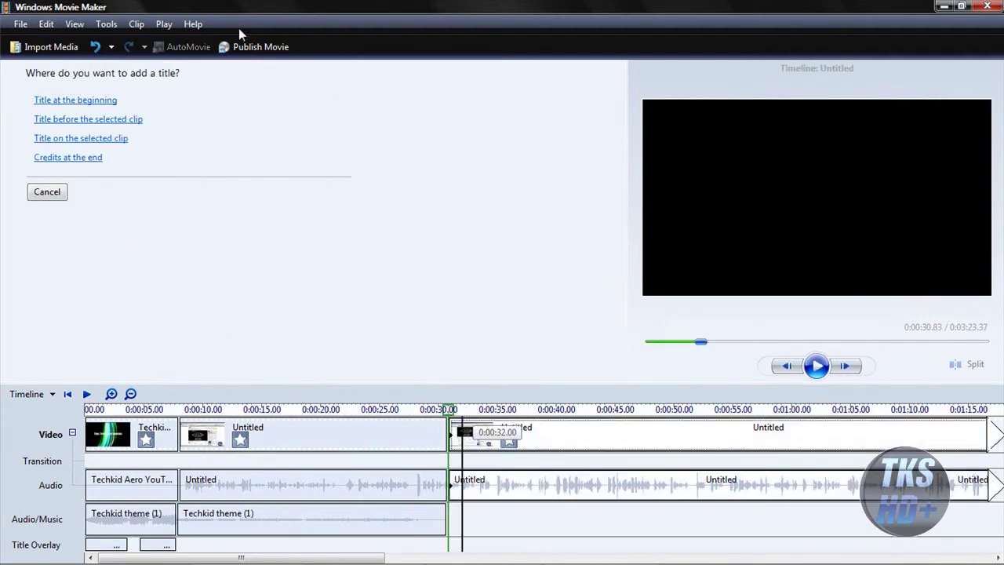
{"action": "left_click", "coordinate": [135, 119]}
Step: Preview the News Video, Inset and News Banner animations, then choose Basic Title
{"action": "left_click", "coordinate": [92, 168]}
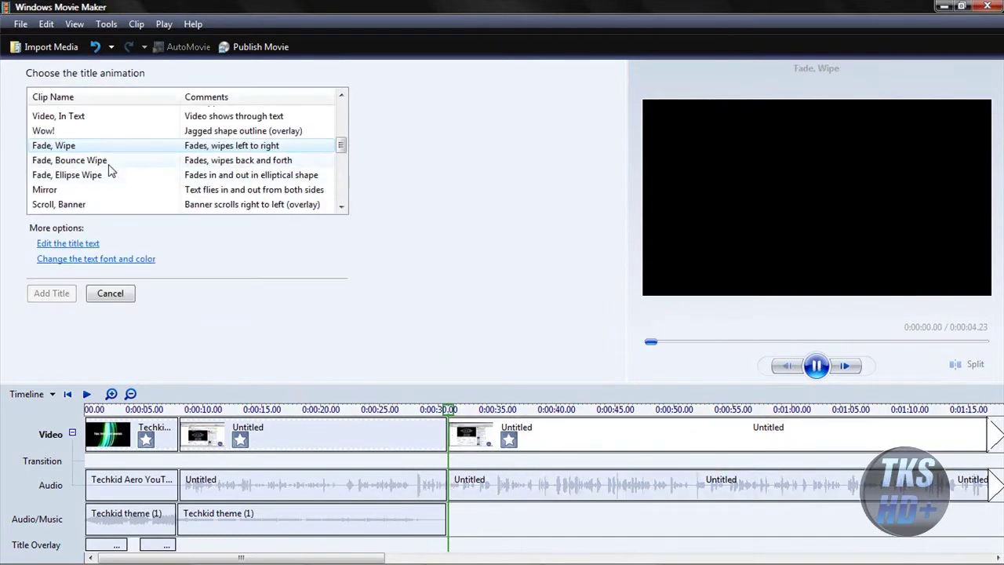
{"action": "left_click_drag", "start_coordinate": [342, 142], "coordinate": [342, 120]}
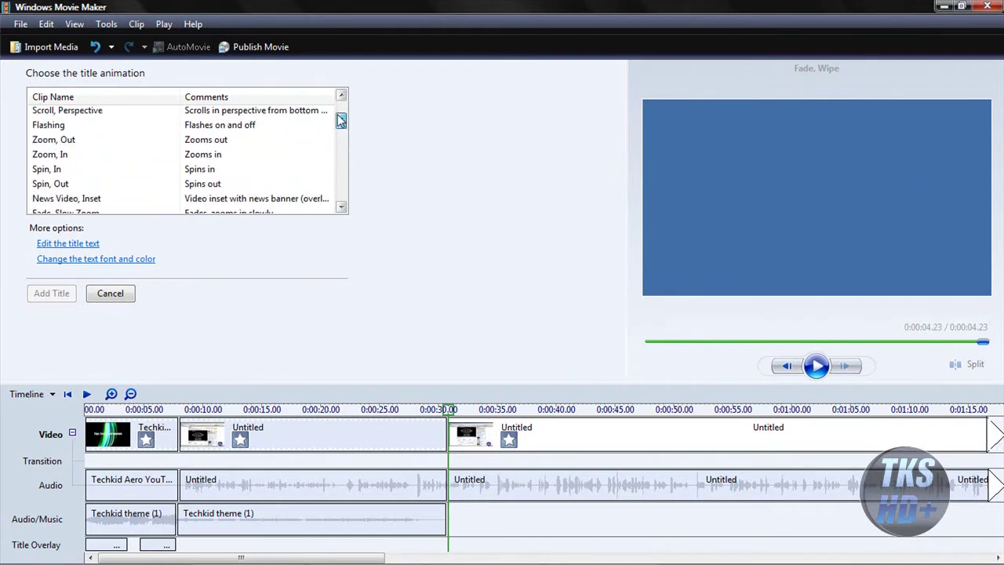
{"action": "left_click", "coordinate": [271, 200]}
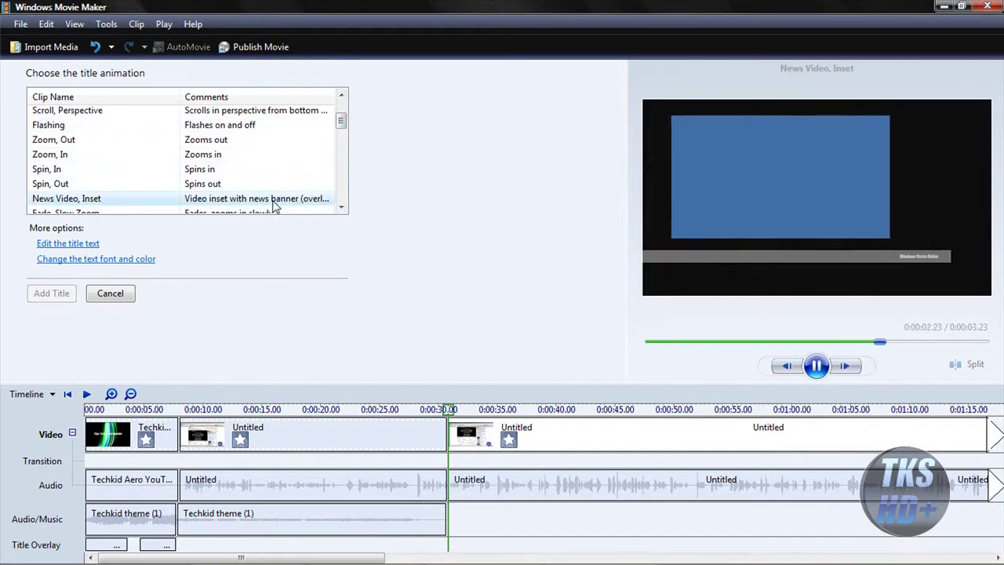
{"action": "left_click_drag", "start_coordinate": [343, 123], "coordinate": [341, 106]}
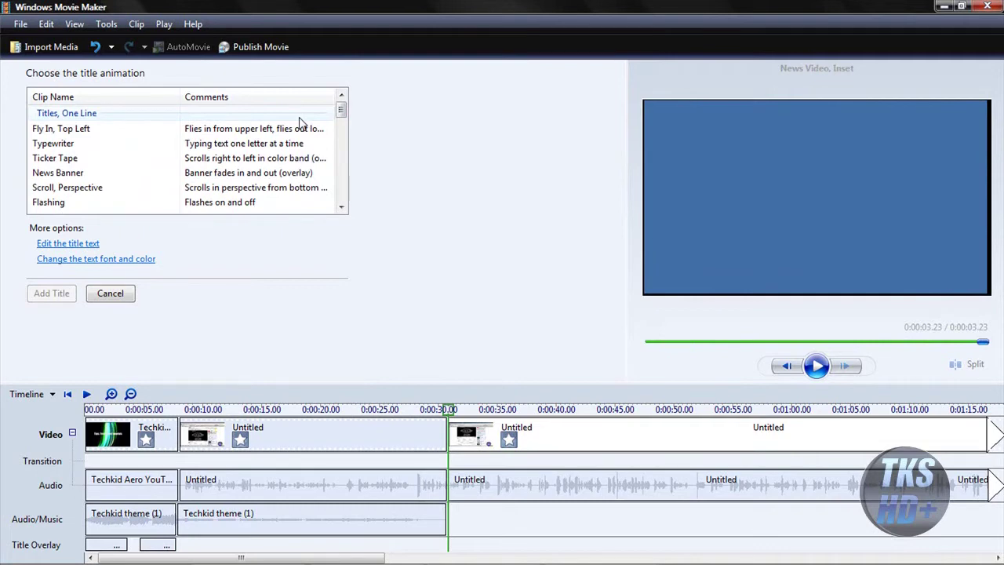
{"action": "left_click", "coordinate": [257, 175]}
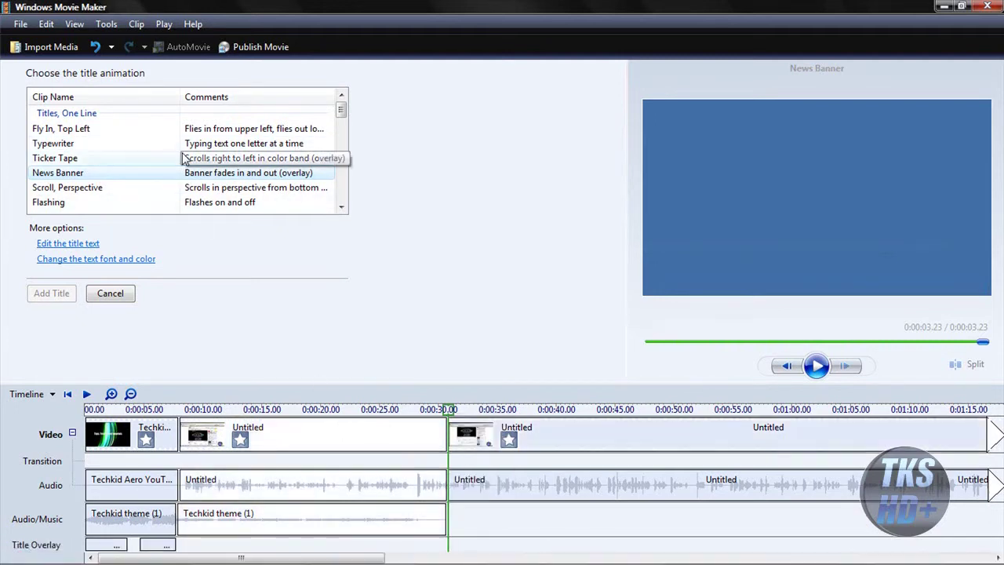
{"action": "left_click", "coordinate": [341, 207]}
{"action": "left_click", "coordinate": [342, 207]}
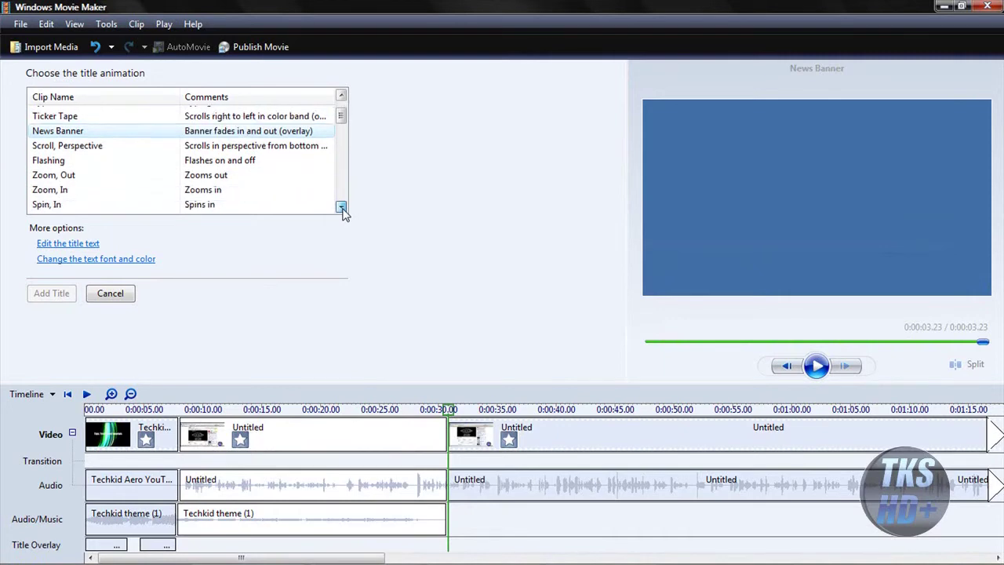
{"action": "left_click", "coordinate": [341, 207]}
{"action": "left_click", "coordinate": [341, 207]}
{"action": "left_click", "coordinate": [342, 207]}
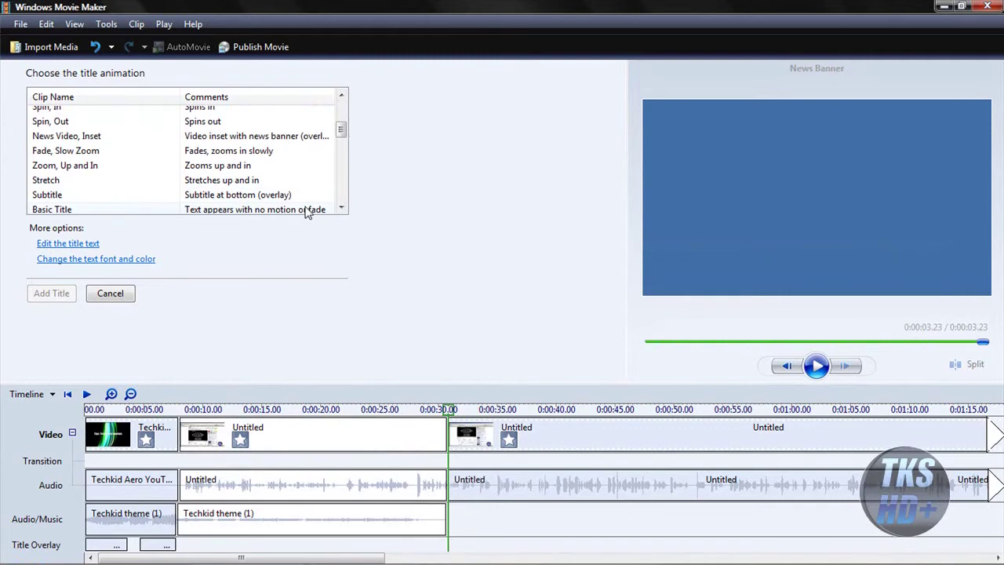
{"action": "left_click", "coordinate": [308, 211]}
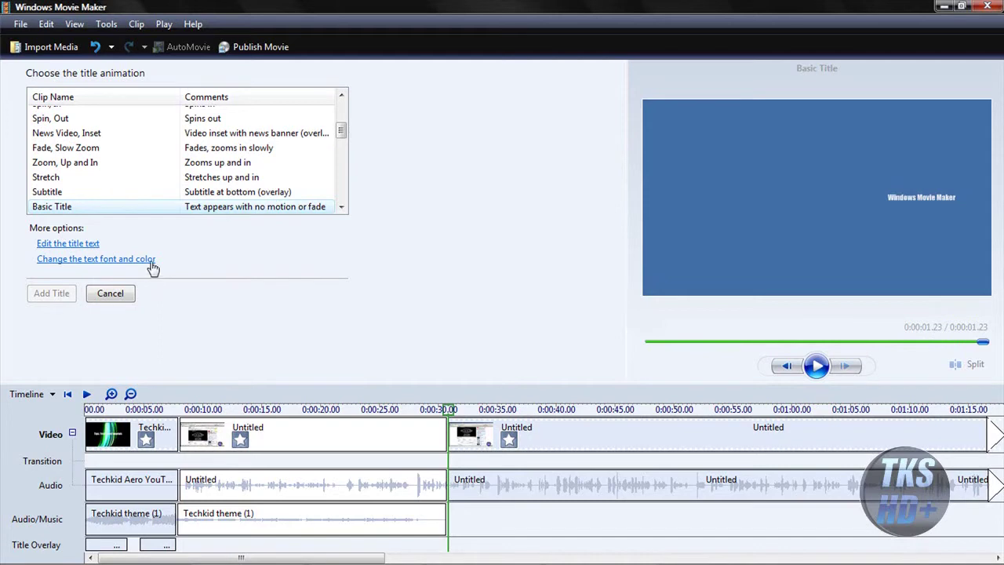
{"action": "left_click", "coordinate": [107, 259]}
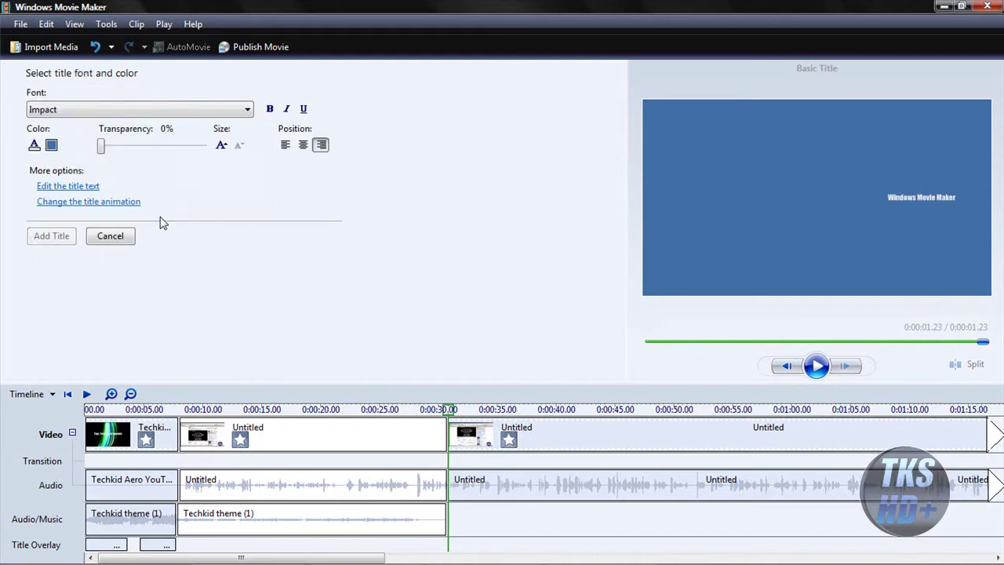
Step: Enlarge the title text three sizes and centre it in the frame
{"action": "left_click", "coordinate": [221, 144]}
{"action": "left_click", "coordinate": [221, 145]}
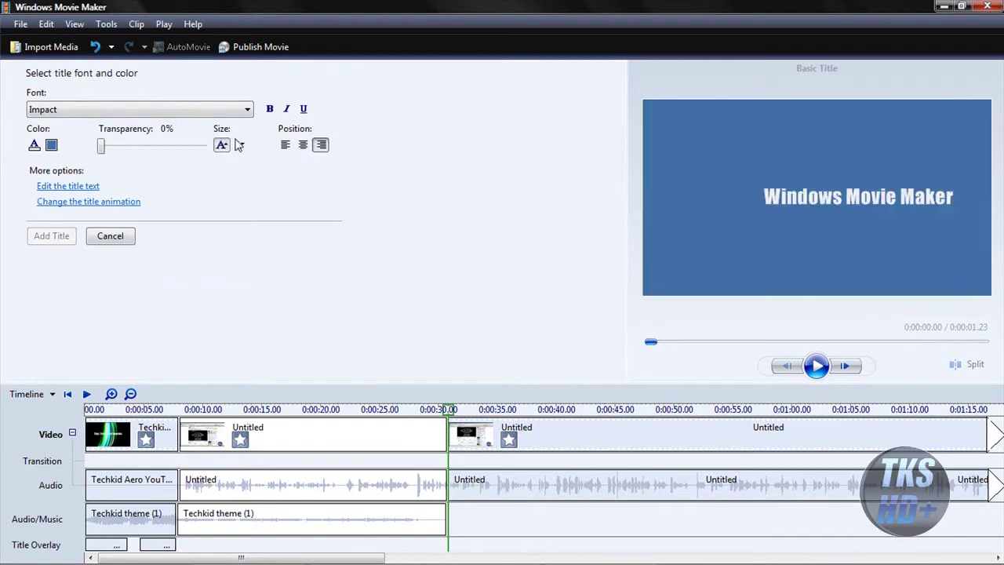
{"action": "left_click", "coordinate": [221, 144]}
{"action": "left_click", "coordinate": [301, 146]}
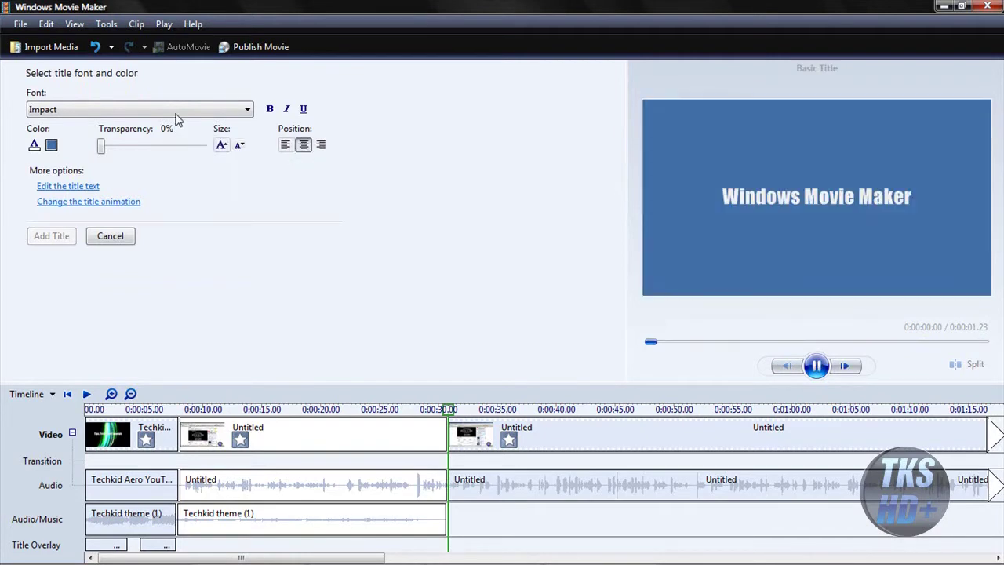
Step: Try Segoe Script as the title font, then switch back to Impact
{"action": "left_click", "coordinate": [179, 111]}
{"action": "left_click_drag", "start_coordinate": [247, 289], "coordinate": [239, 426]}
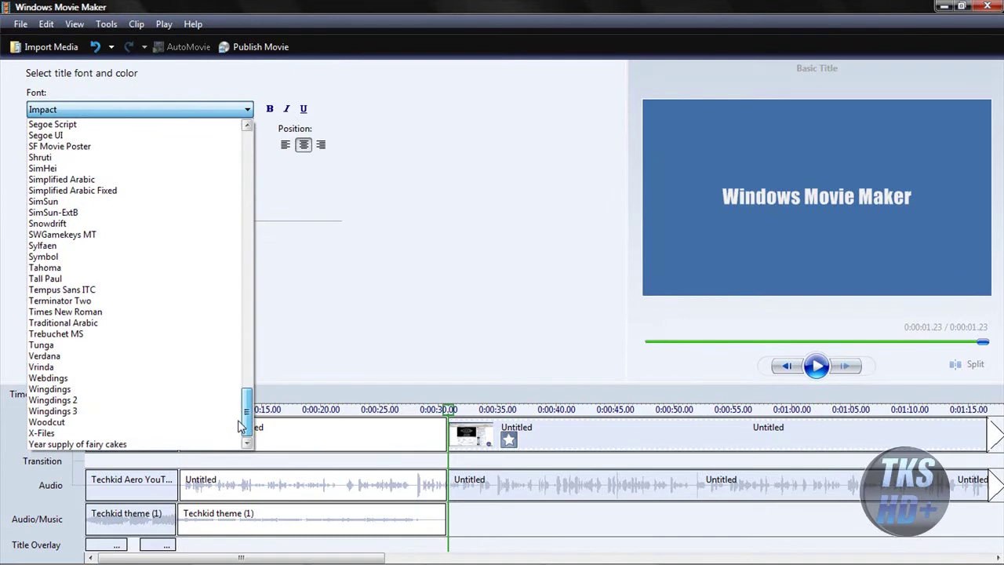
{"action": "left_click", "coordinate": [204, 126]}
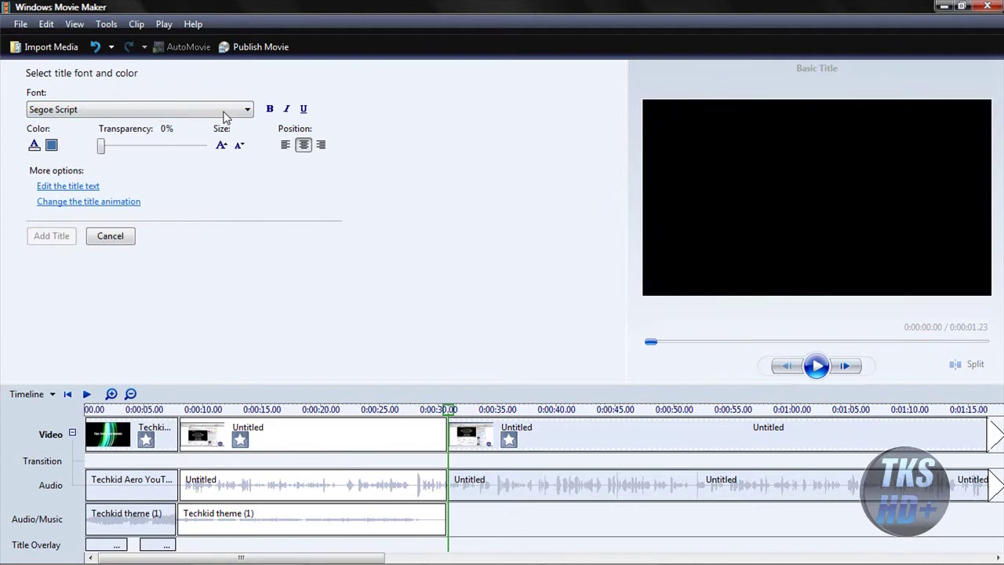
{"action": "left_click", "coordinate": [220, 112]}
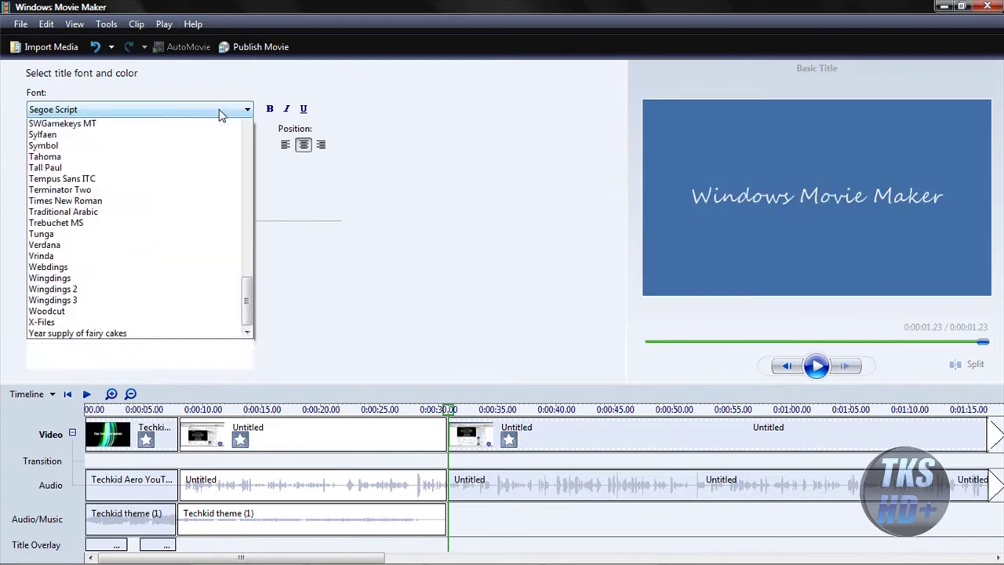
{"action": "scroll", "coordinate": [248, 396], "scroll_direction": "up", "scroll_amount": 3}
{"action": "scroll", "coordinate": [209, 231], "scroll_direction": "up", "scroll_amount": 20}
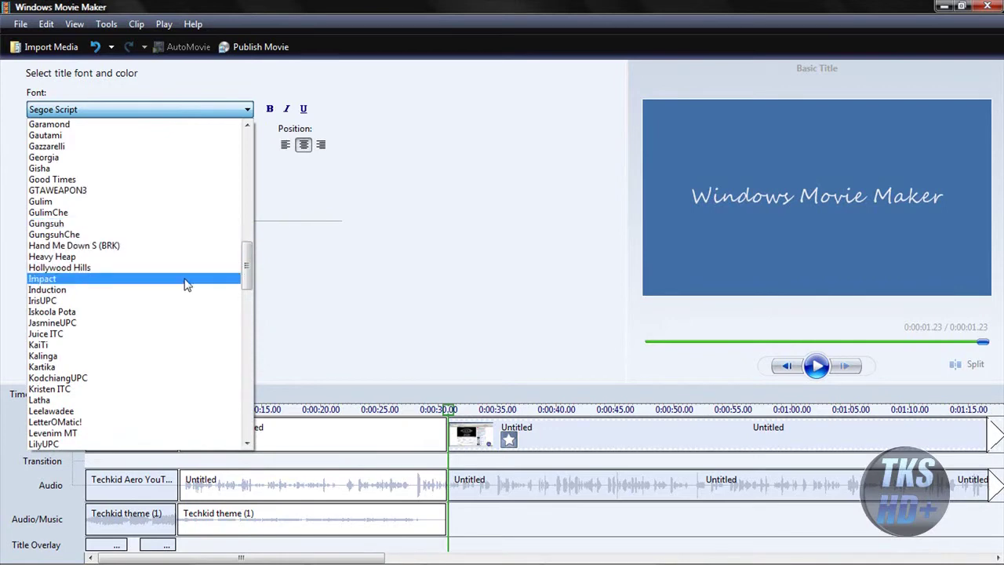
{"action": "left_click", "coordinate": [232, 280]}
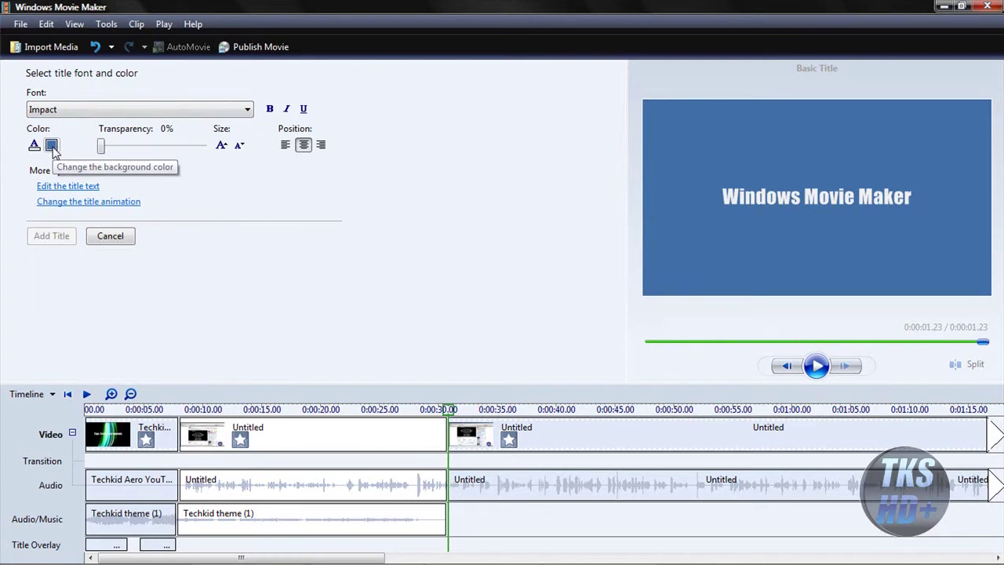
{"action": "left_click", "coordinate": [52, 147]}
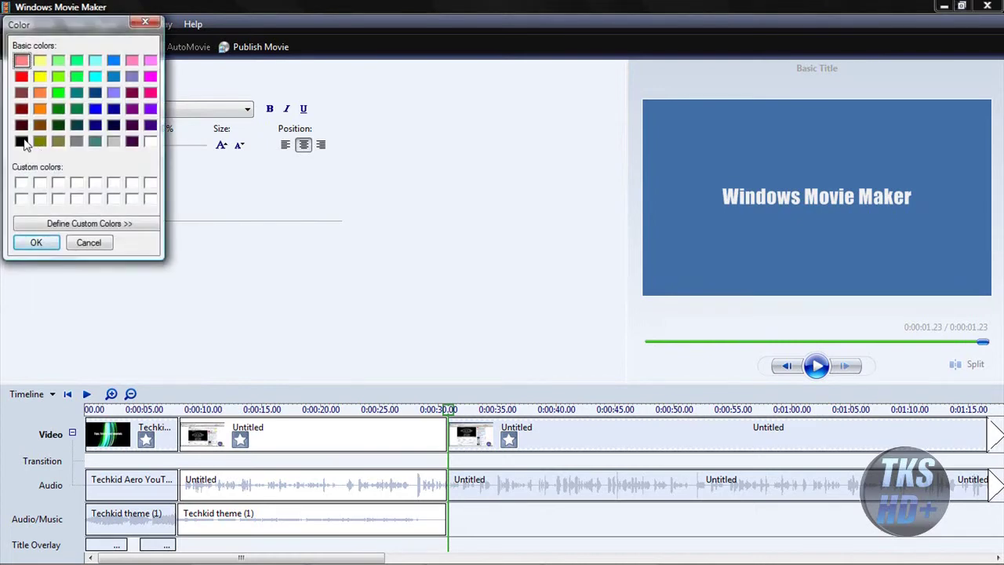
Step: Try black and yellow title backgrounds, settling on red
{"action": "left_click", "coordinate": [21, 142]}
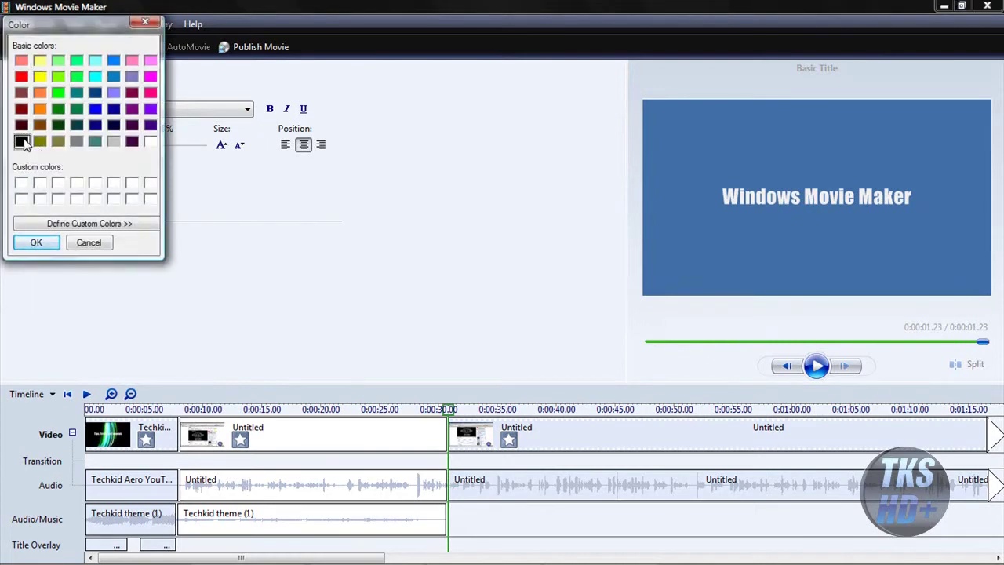
{"action": "left_click", "coordinate": [40, 244]}
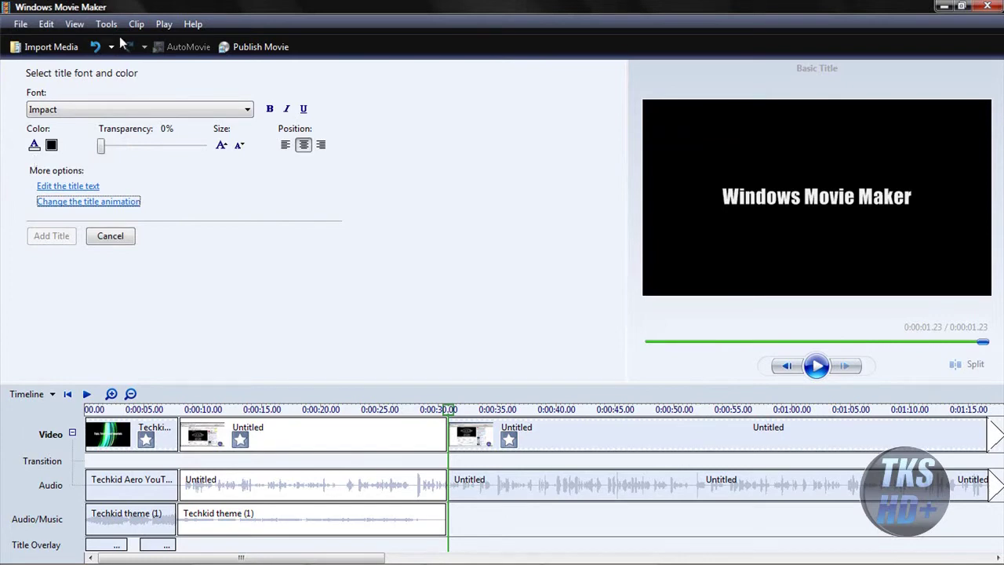
{"action": "left_click", "coordinate": [55, 145]}
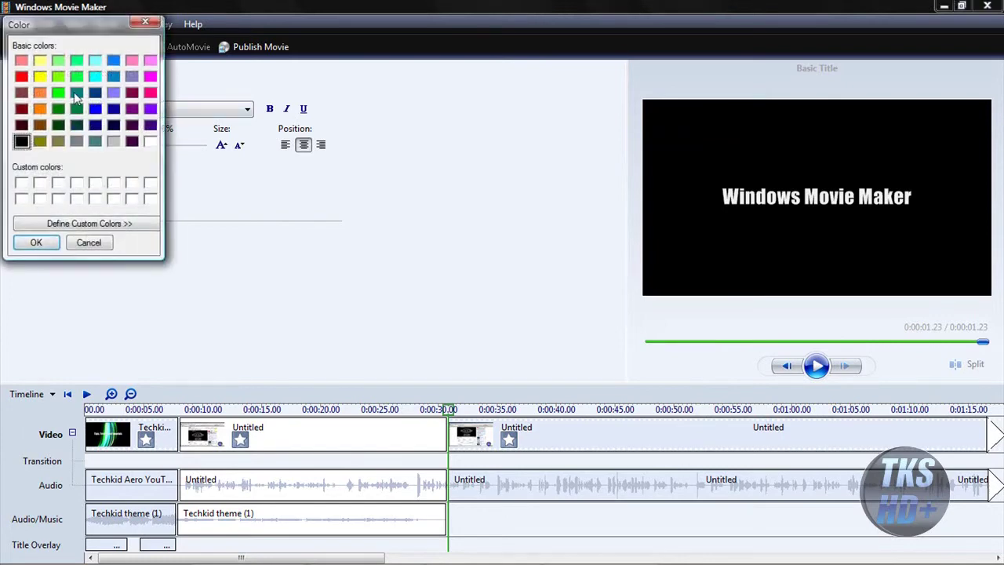
{"action": "left_click", "coordinate": [39, 76]}
{"action": "left_click", "coordinate": [37, 242]}
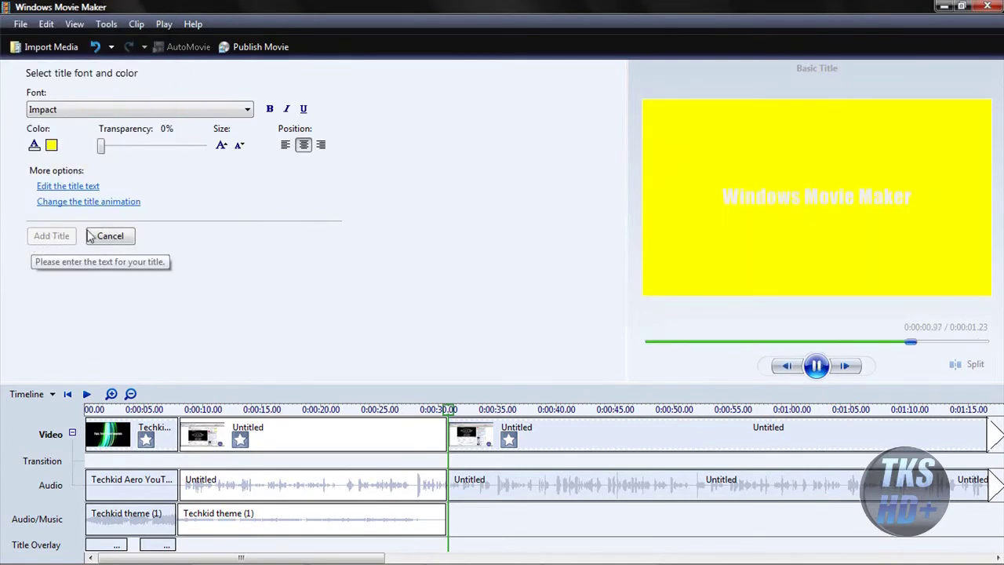
{"action": "left_click", "coordinate": [51, 145]}
{"action": "left_click", "coordinate": [21, 76]}
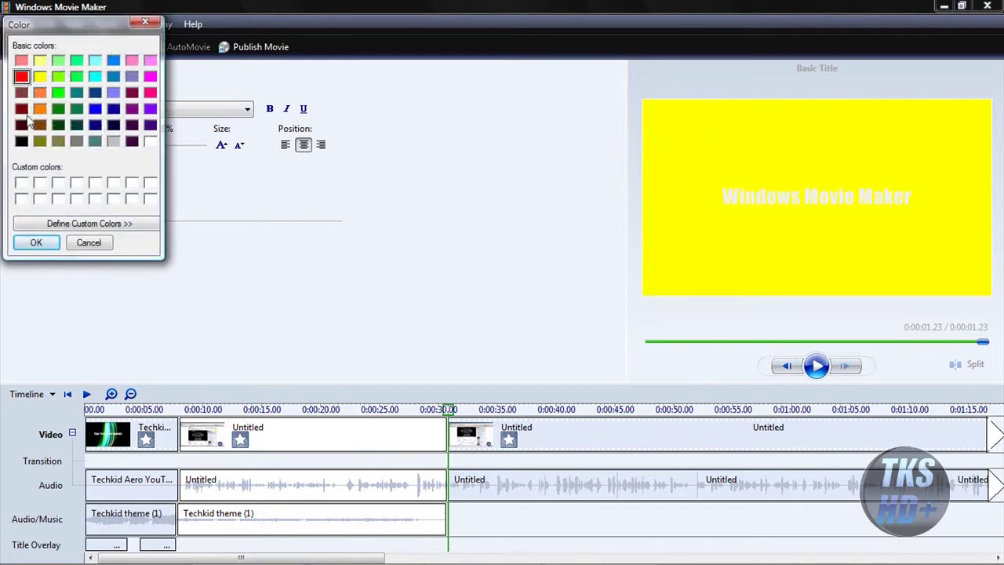
{"action": "left_click", "coordinate": [34, 242]}
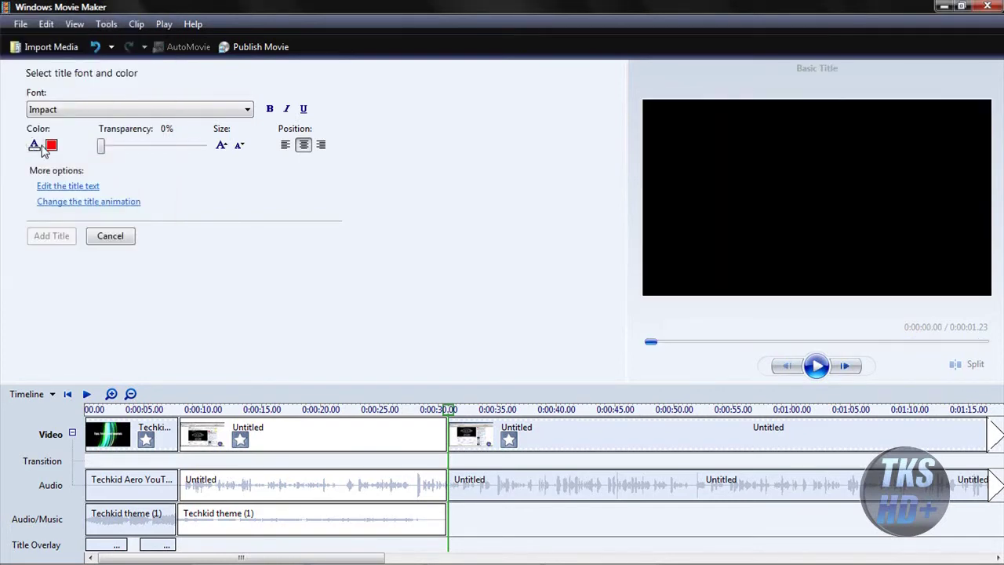
Step: Set the title text colour to purple
{"action": "left_click", "coordinate": [38, 146]}
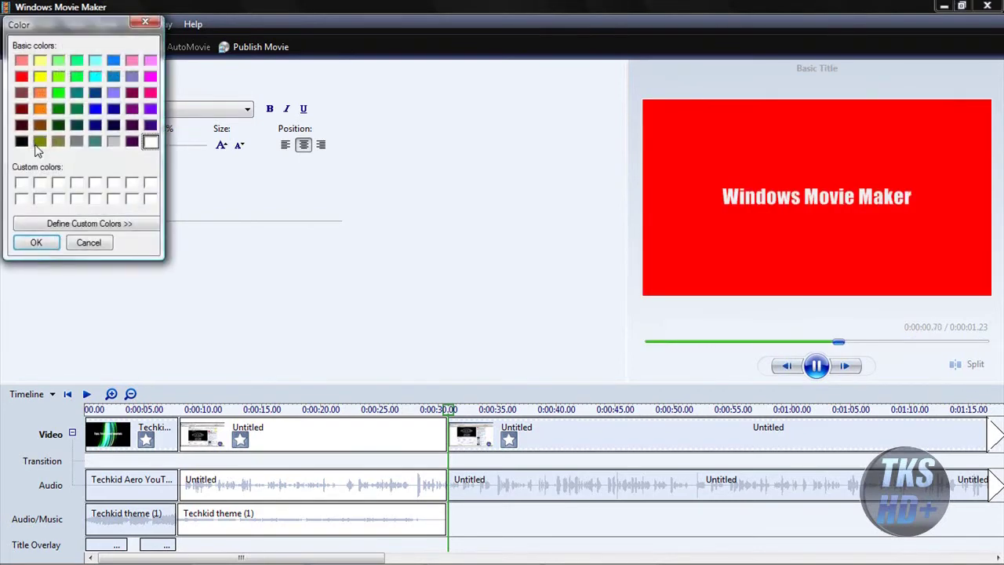
{"action": "left_click", "coordinate": [149, 109]}
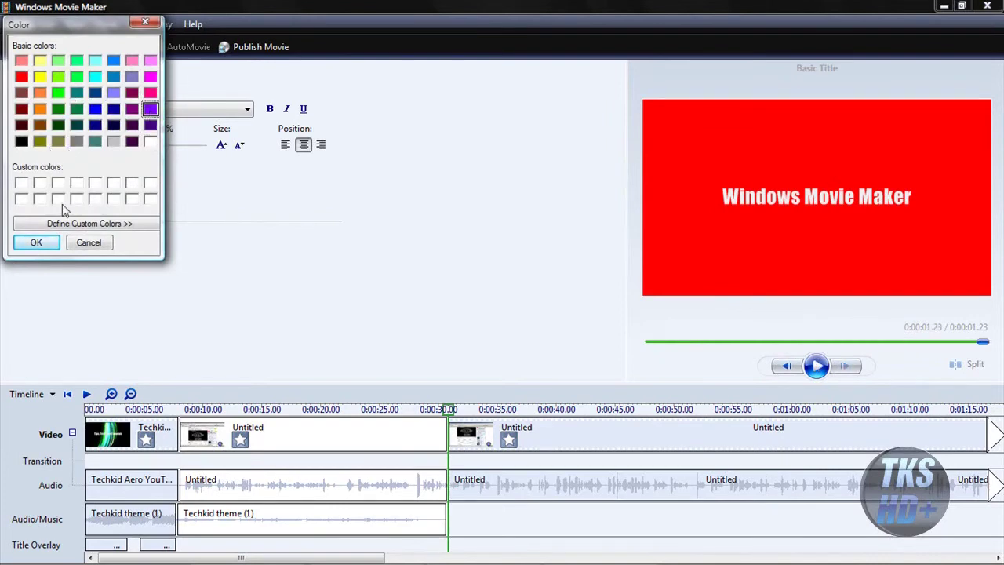
{"action": "left_click", "coordinate": [36, 243]}
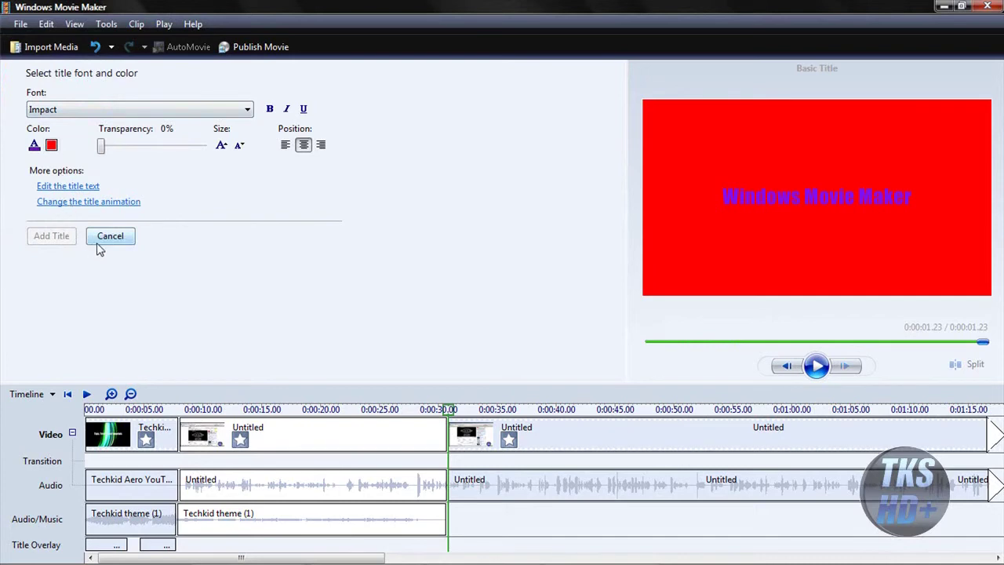
Step: Change the title wording to 'Techkid' and add it to the timeline at 0:00:30.83
{"action": "left_click", "coordinate": [83, 189]}
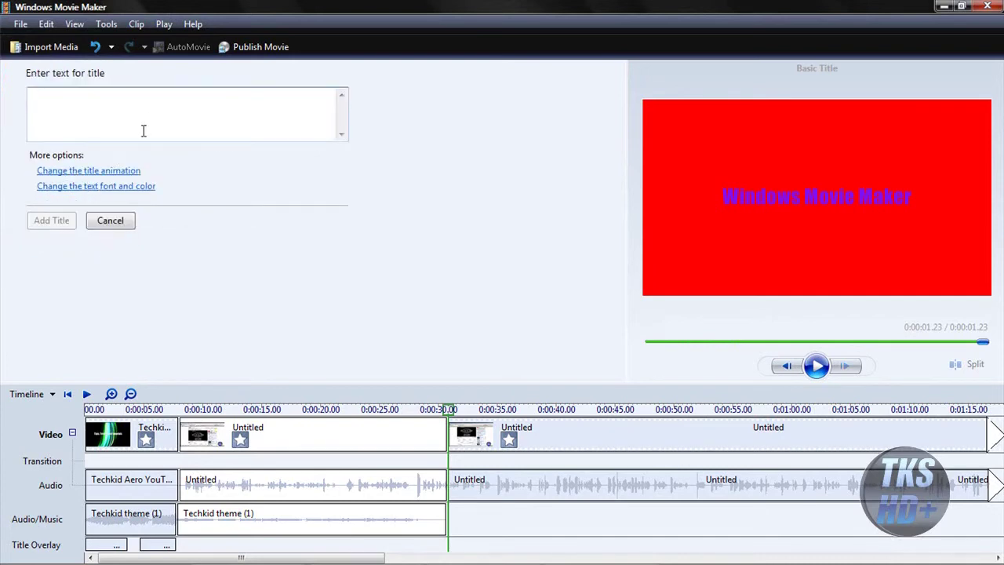
{"action": "type", "text": "Techkid"}
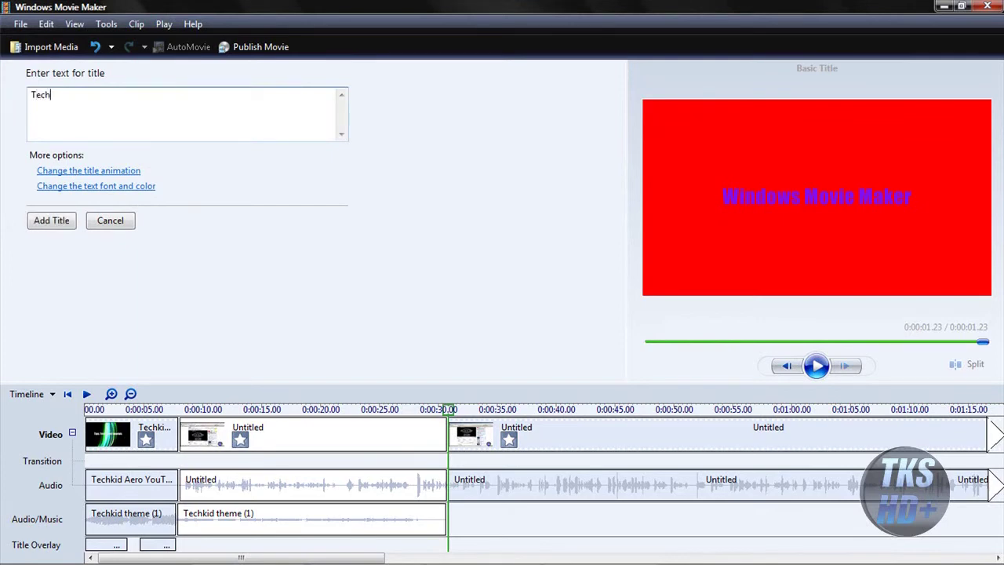
{"action": "left_click", "coordinate": [72, 223]}
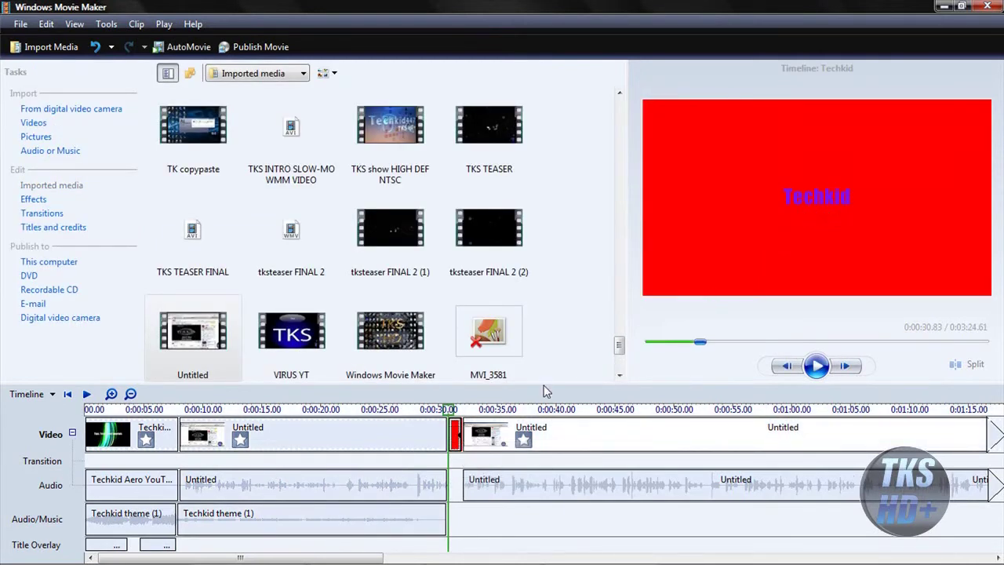
Step: Play the timeline from the first Untitled clip to check the title, then pause
{"action": "left_click", "coordinate": [436, 433]}
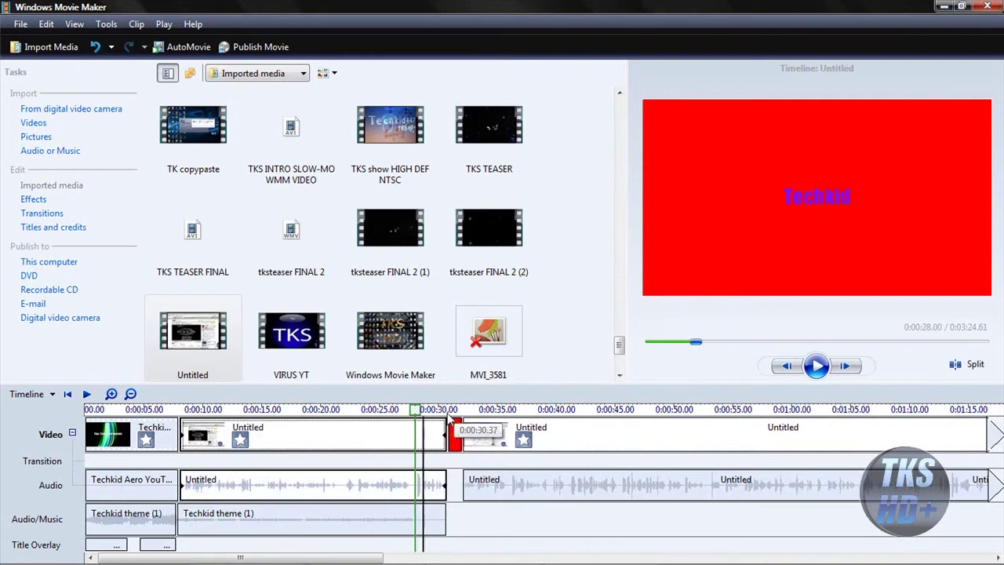
{"action": "left_click", "coordinate": [816, 366]}
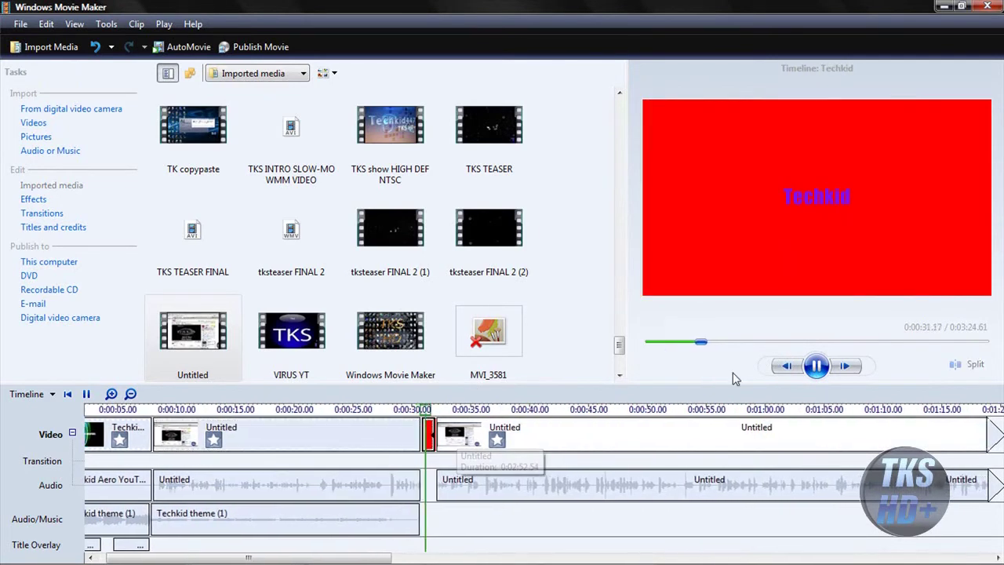
{"action": "left_click", "coordinate": [816, 367]}
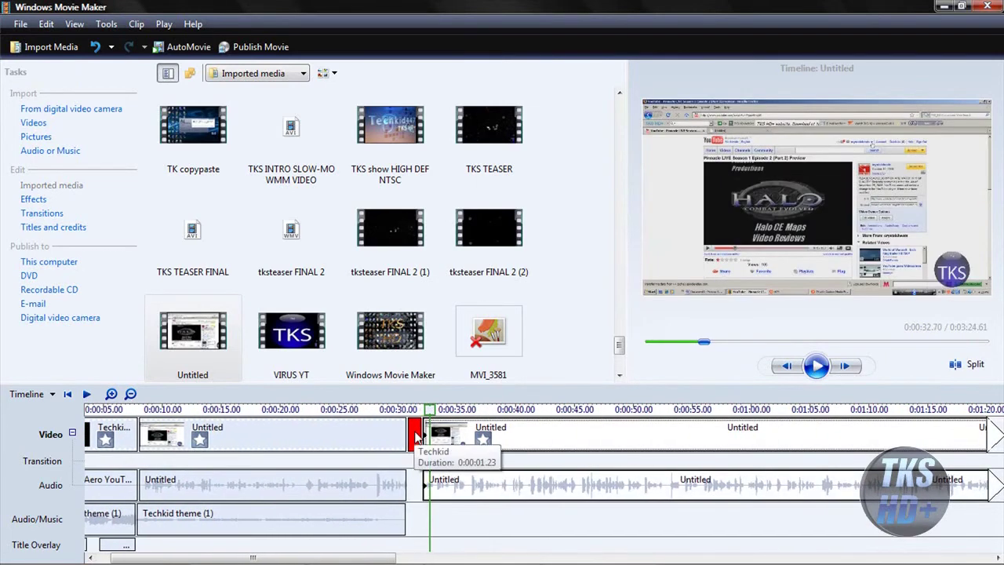
Step: Add a fade in to the Techkid title and a fade out to the preceding tutorial clip
{"action": "left_click", "coordinate": [414, 436]}
{"action": "right_click", "coordinate": [414, 433]}
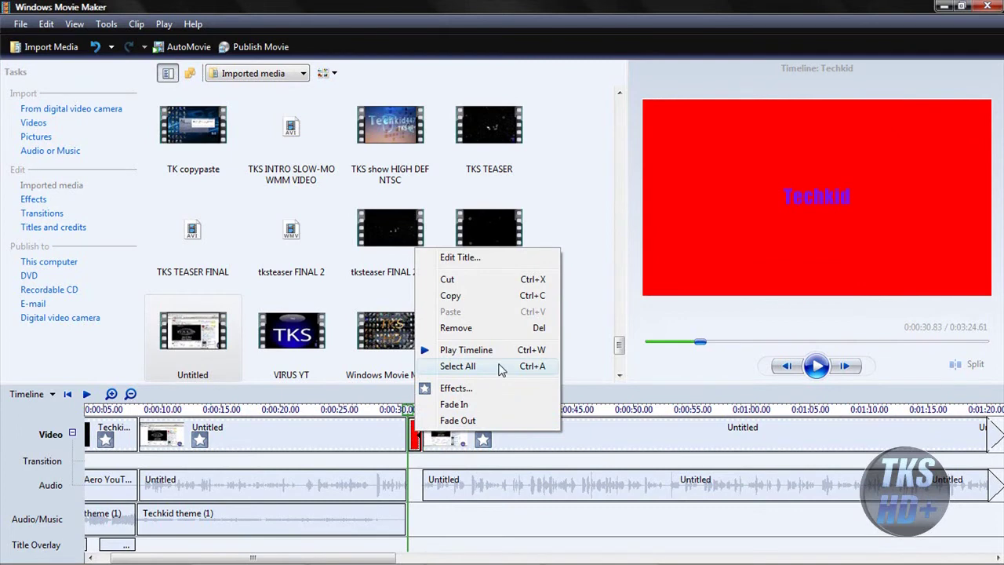
{"action": "left_click", "coordinate": [506, 409]}
{"action": "left_click", "coordinate": [400, 433]}
{"action": "right_click", "coordinate": [397, 430]}
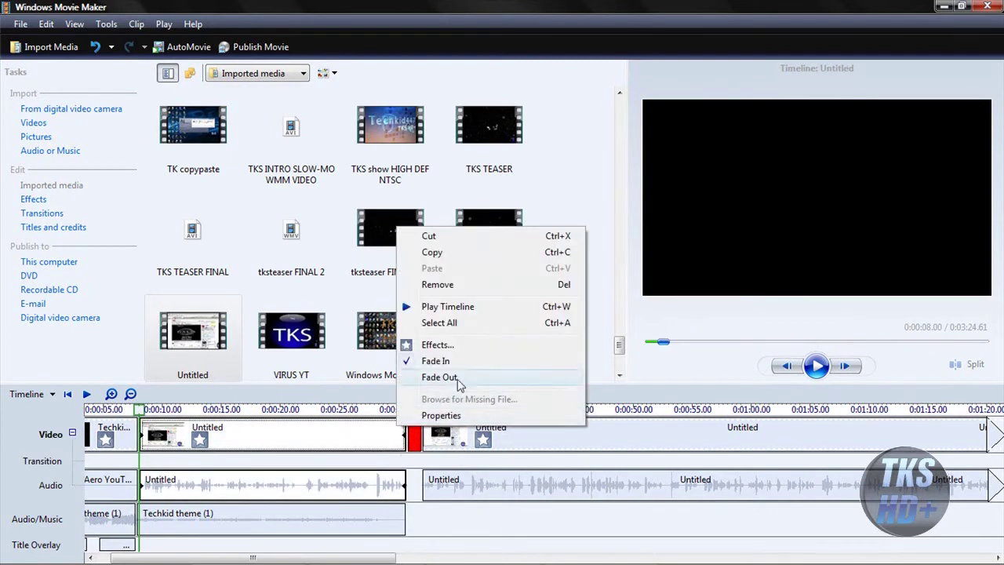
{"action": "left_click", "coordinate": [458, 380]}
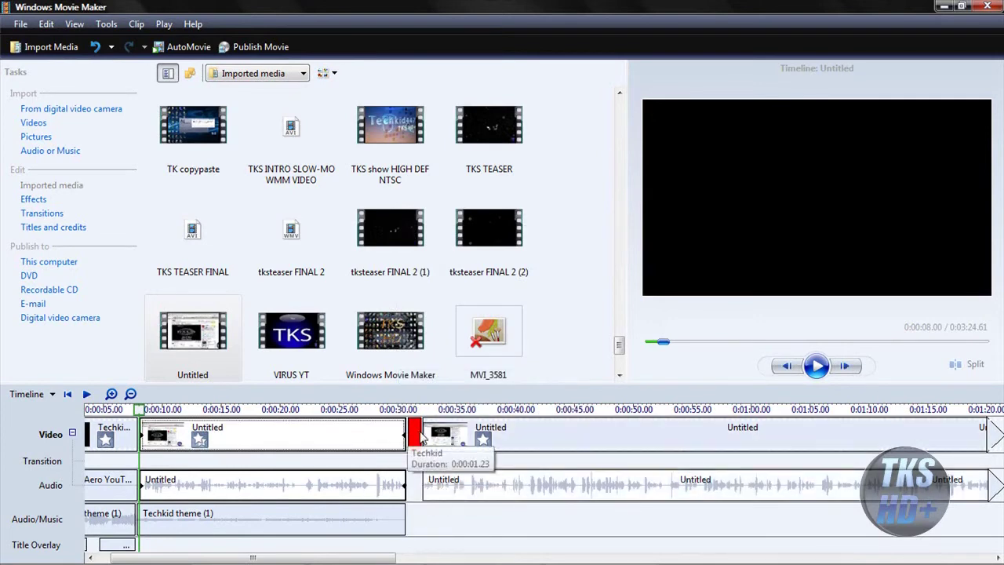
Step: Make the red Techkid title fade out
{"action": "right_click", "coordinate": [423, 437]}
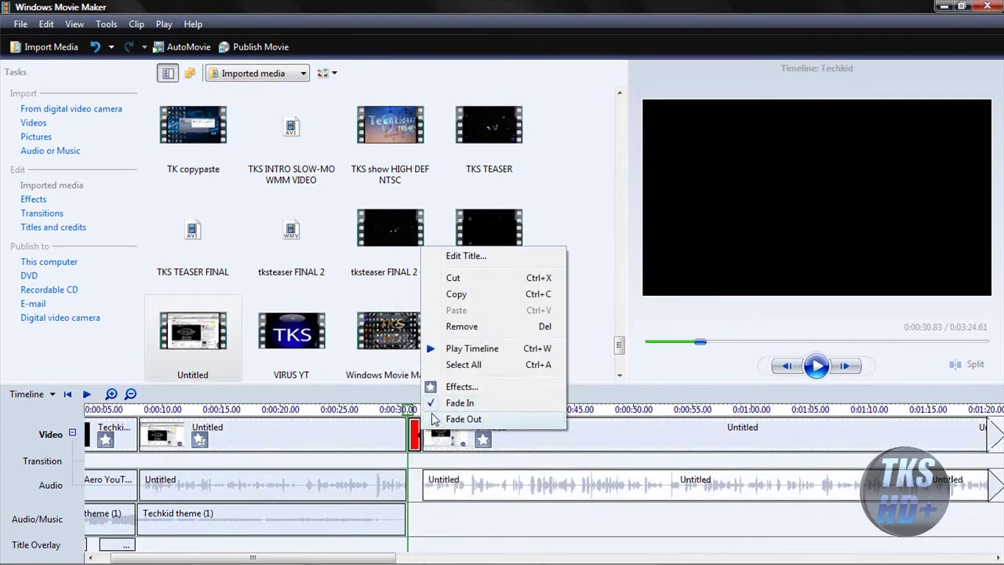
{"action": "left_click", "coordinate": [460, 421]}
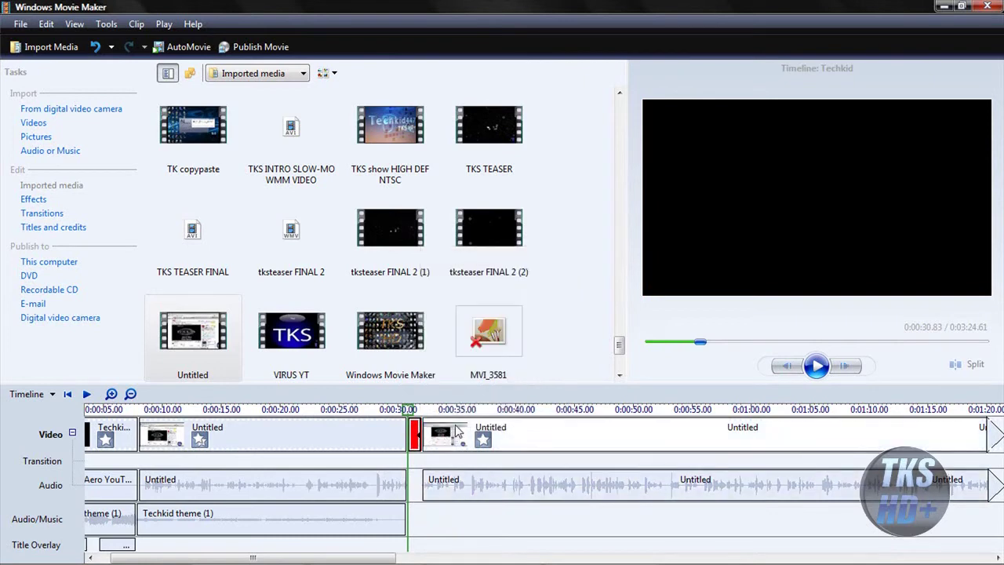
{"action": "right_click", "coordinate": [445, 435]}
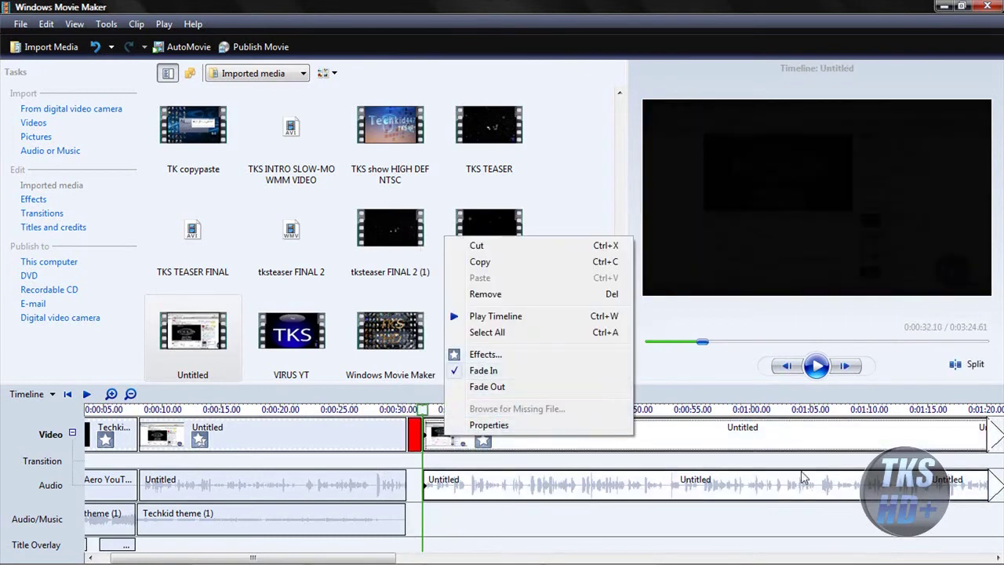
Step: Preview playback from just before the title through the following clip
{"action": "left_click", "coordinate": [782, 427]}
{"action": "left_click_drag", "start_coordinate": [782, 427], "coordinate": [392, 414]}
{"action": "left_click", "coordinate": [816, 366]}
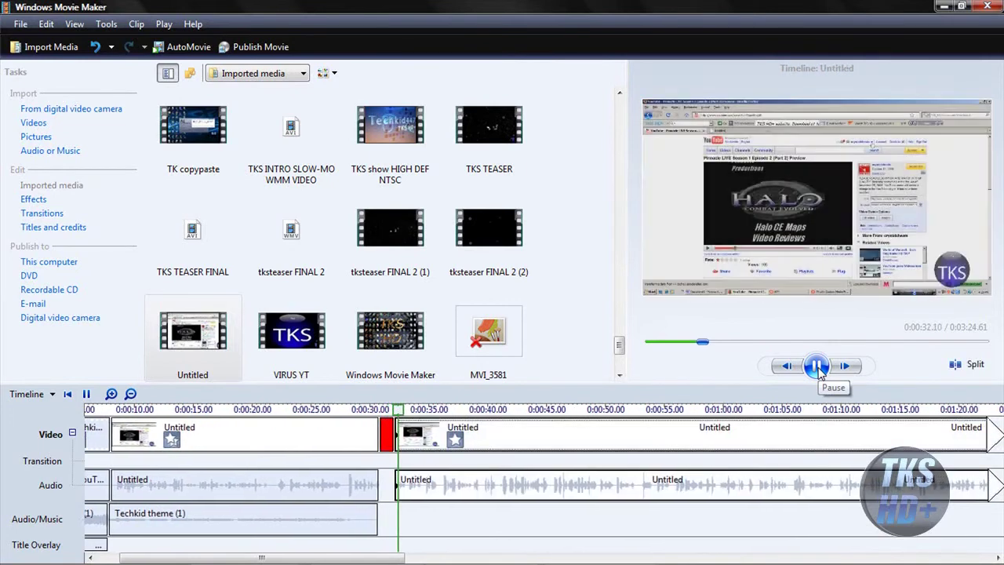
{"action": "left_click", "coordinate": [817, 366]}
Step: Try repositioning the red Techkid title and the short clip after it on the timeline
{"action": "left_click", "coordinate": [380, 438]}
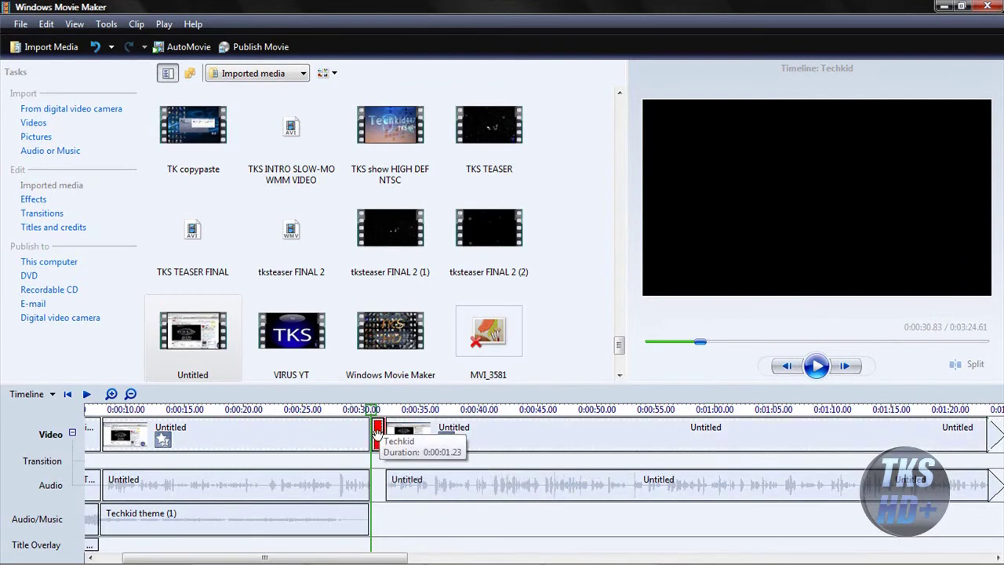
{"action": "left_click_drag", "start_coordinate": [377, 431], "coordinate": [380, 435]}
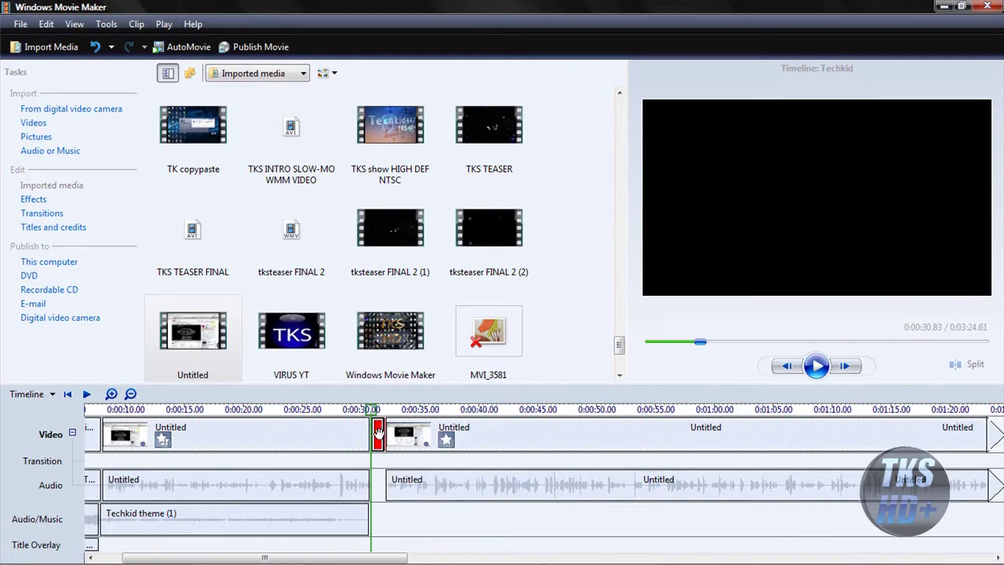
{"action": "left_click_drag", "start_coordinate": [378, 432], "coordinate": [375, 437]}
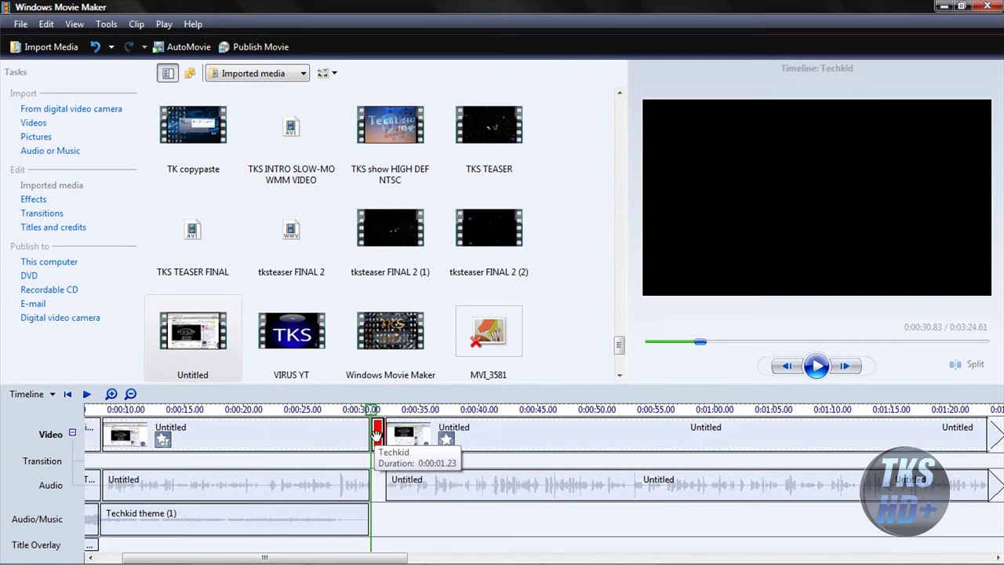
{"action": "left_click_drag", "start_coordinate": [377, 432], "coordinate": [396, 417]}
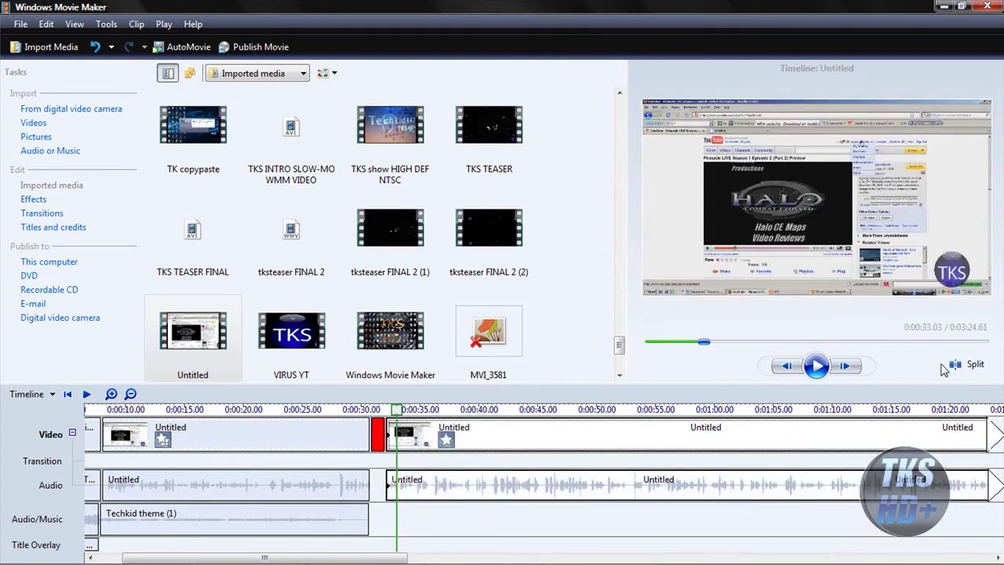
{"action": "left_click", "coordinate": [466, 434]}
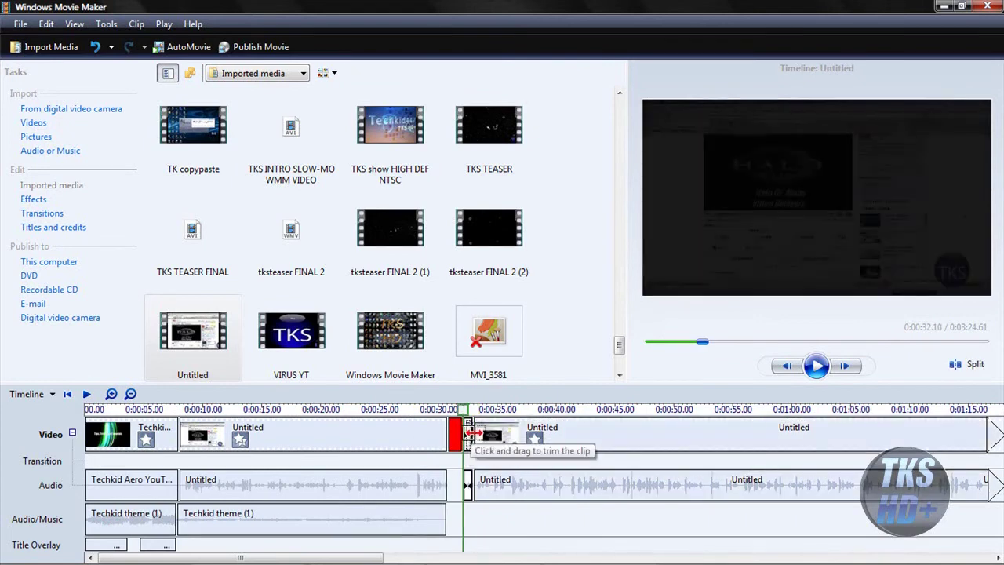
{"action": "left_click_drag", "start_coordinate": [466, 434], "coordinate": [483, 420]}
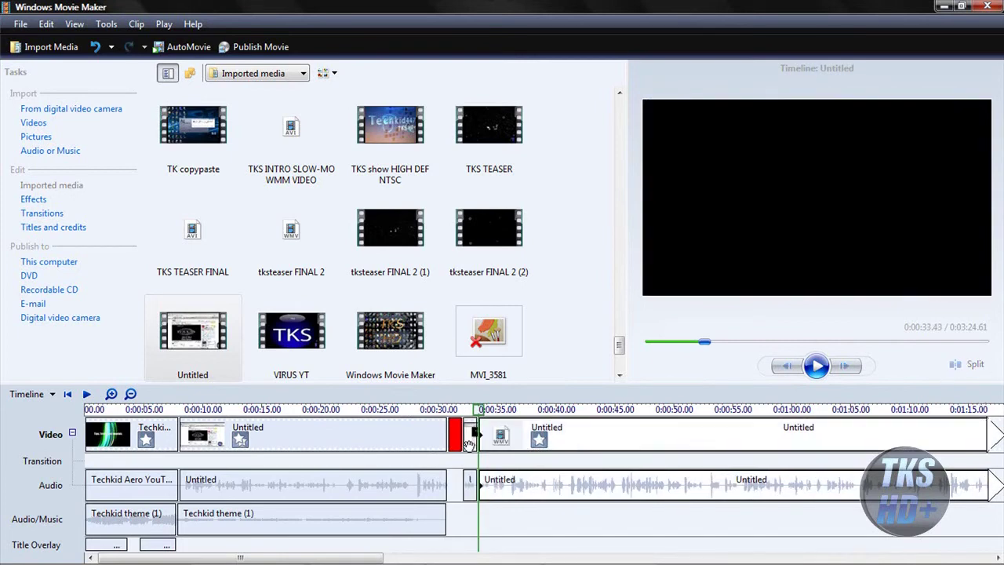
{"action": "left_click", "coordinate": [472, 433]}
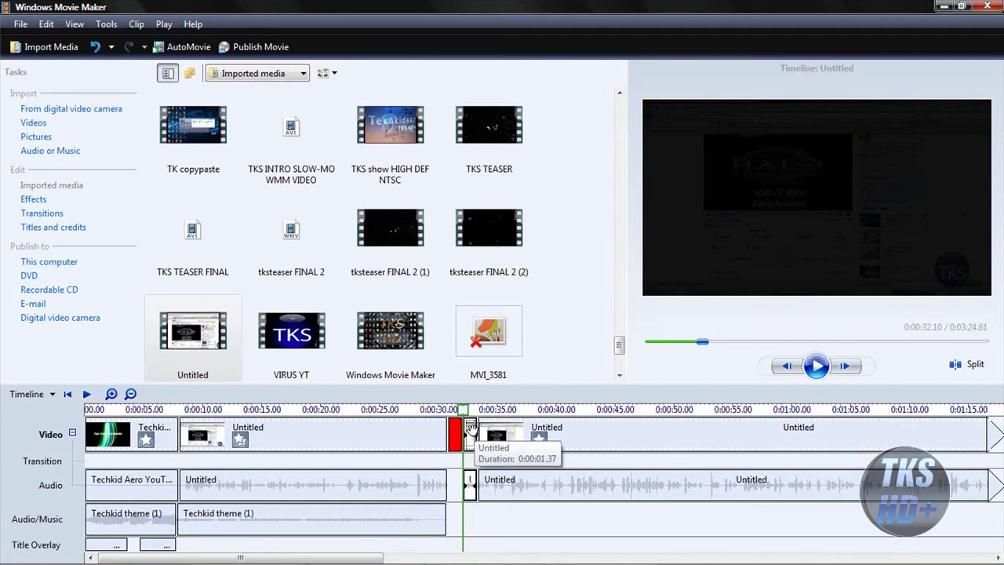
Step: Move the title's short audio piece onto the Audio/Music track after Techkid theme (1)
{"action": "left_click", "coordinate": [455, 488]}
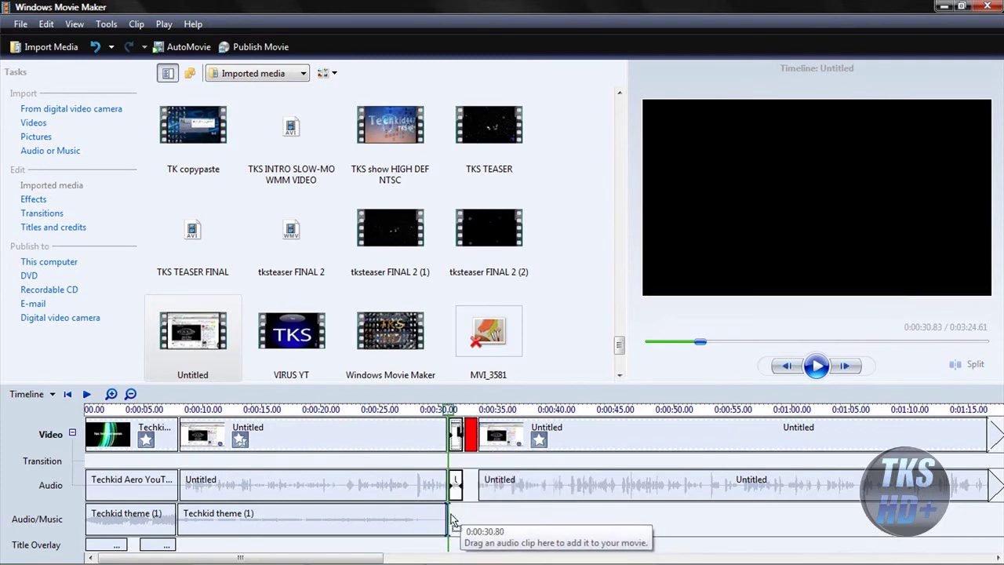
{"action": "left_click_drag", "start_coordinate": [450, 521], "coordinate": [449, 521]}
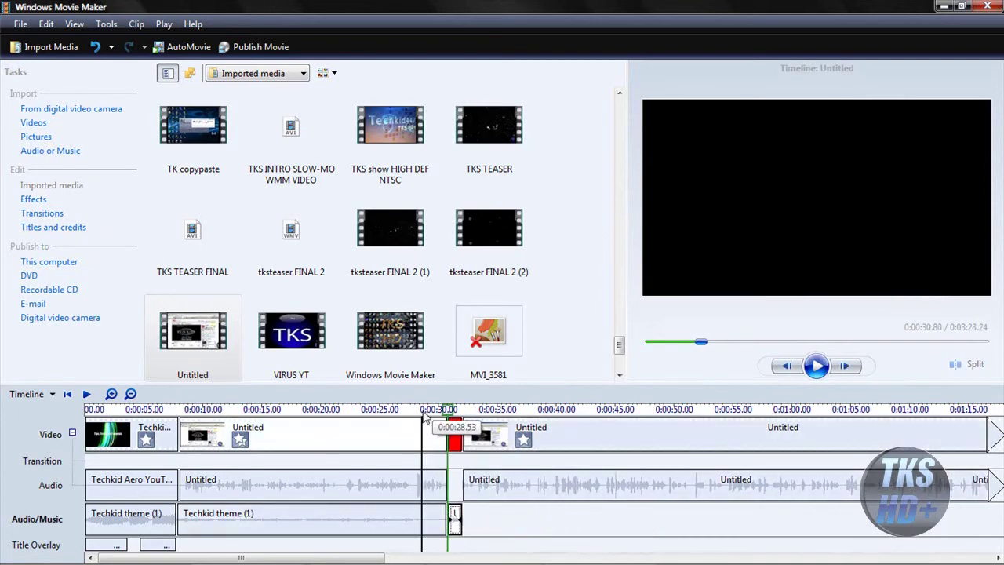
{"action": "left_click", "coordinate": [421, 518]}
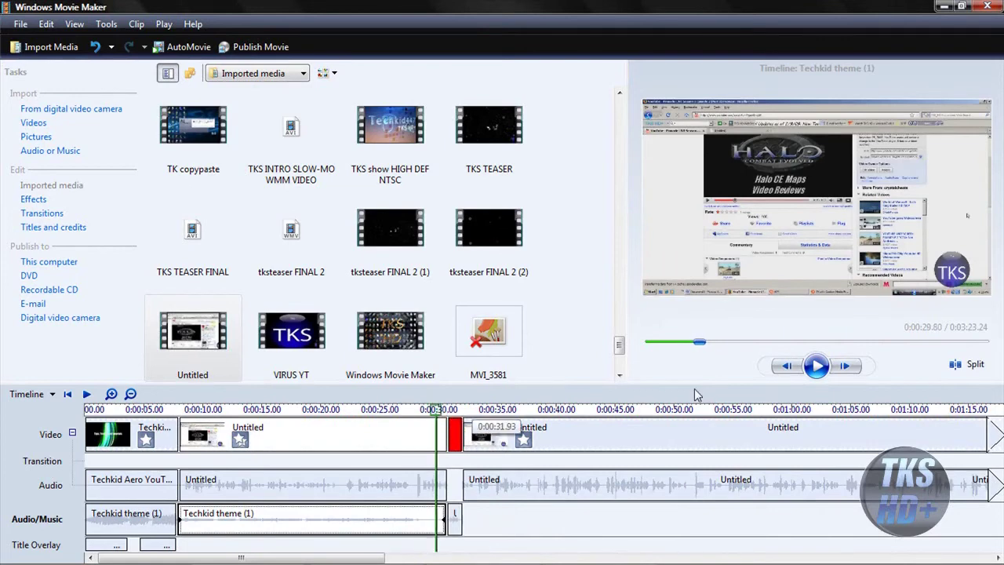
{"action": "left_click", "coordinate": [816, 367]}
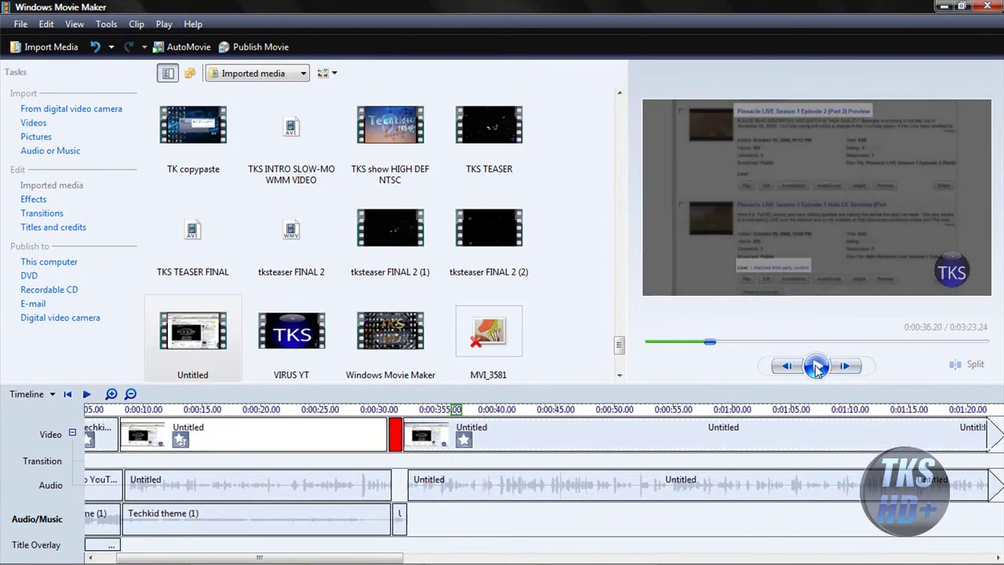
{"action": "left_click", "coordinate": [816, 367]}
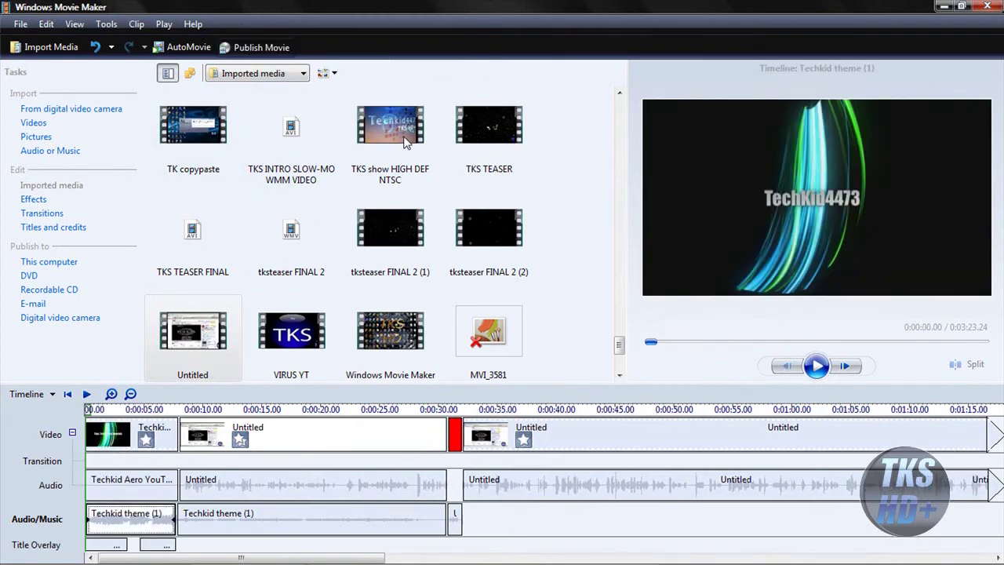
{"action": "key", "text": "ctrl+p"}
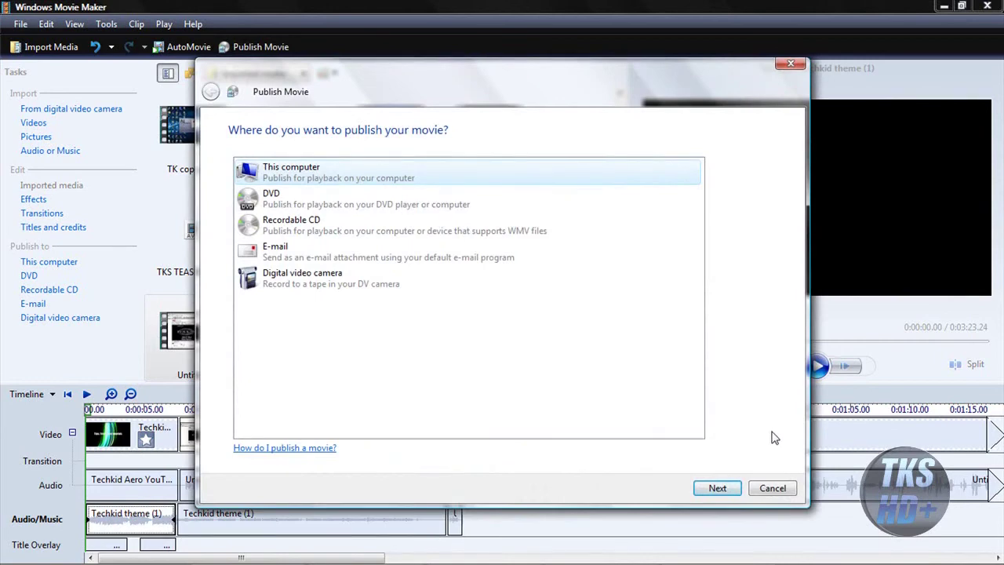
{"action": "left_click", "coordinate": [718, 488]}
{"action": "left_click", "coordinate": [727, 494]}
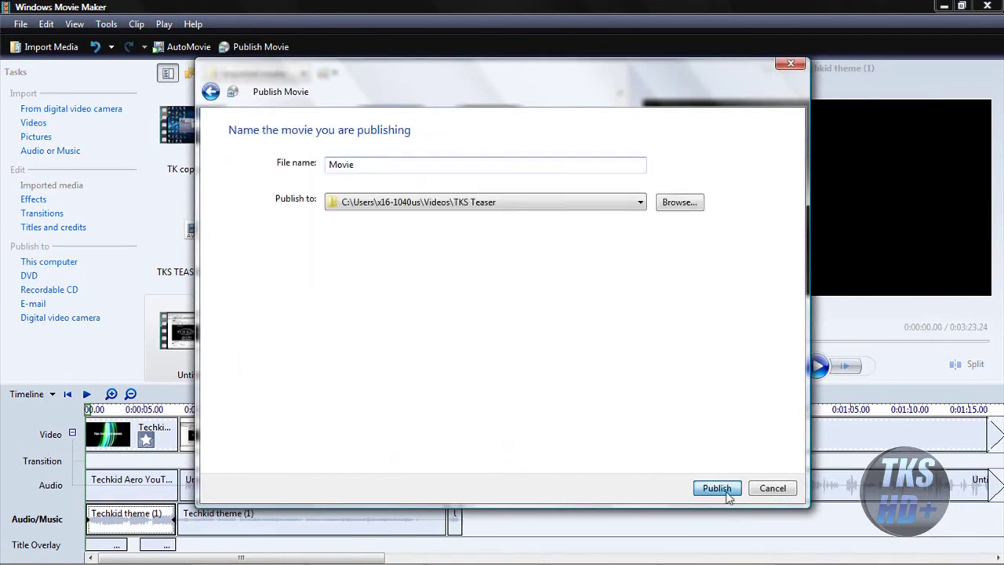
{"action": "left_click", "coordinate": [265, 243]}
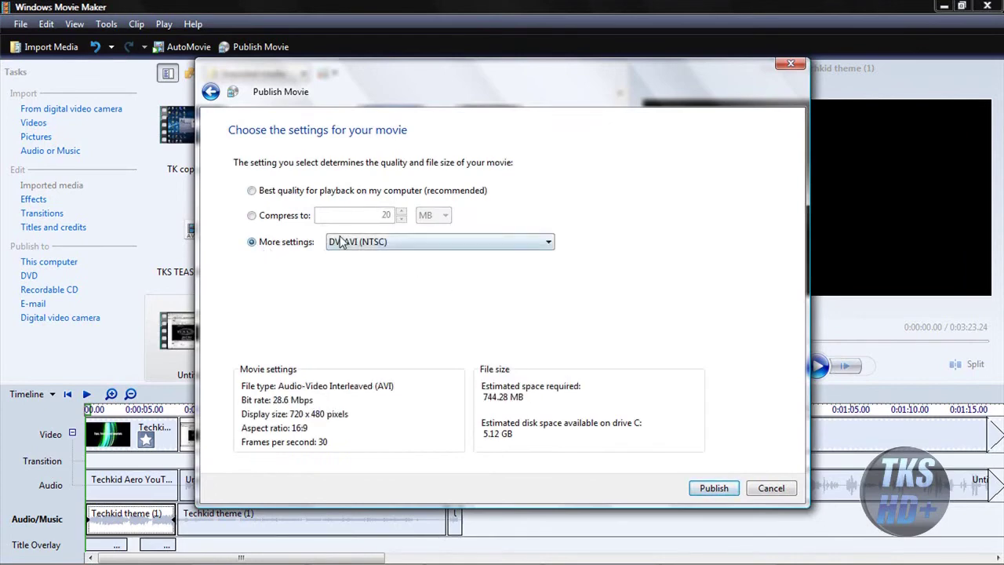
{"action": "left_click", "coordinate": [377, 242]}
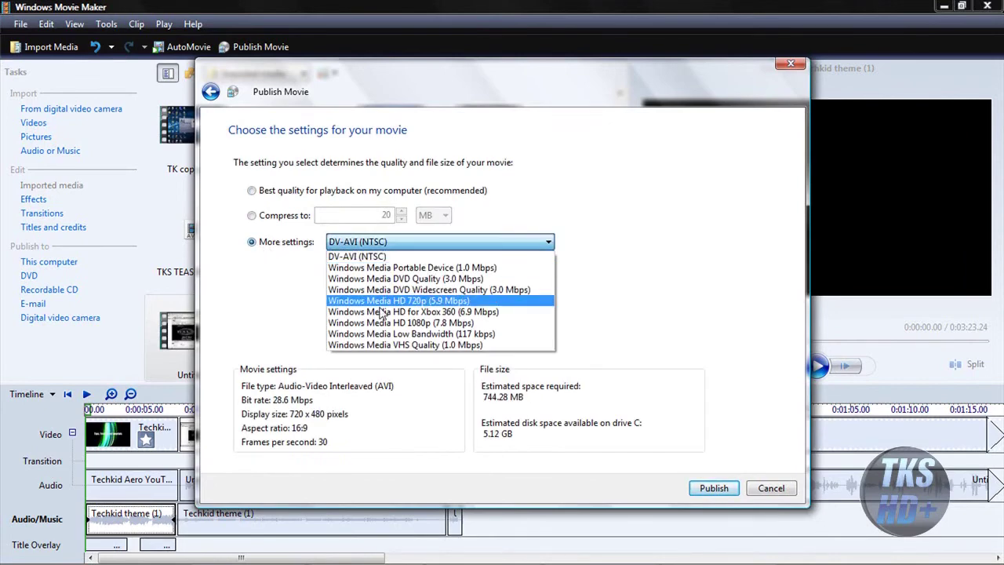
{"action": "left_click", "coordinate": [445, 323]}
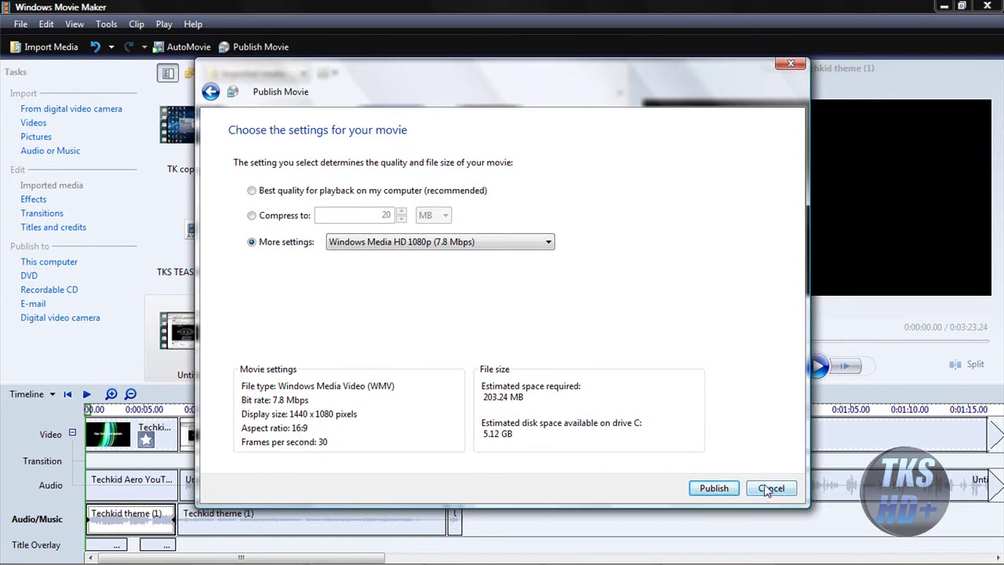
{"action": "left_click", "coordinate": [298, 196]}
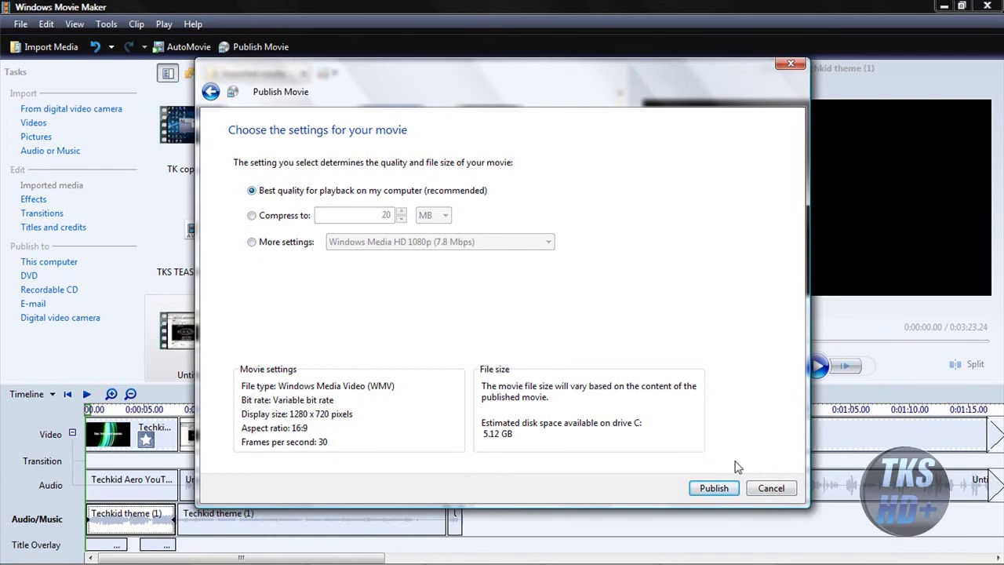
{"action": "left_click", "coordinate": [311, 218]}
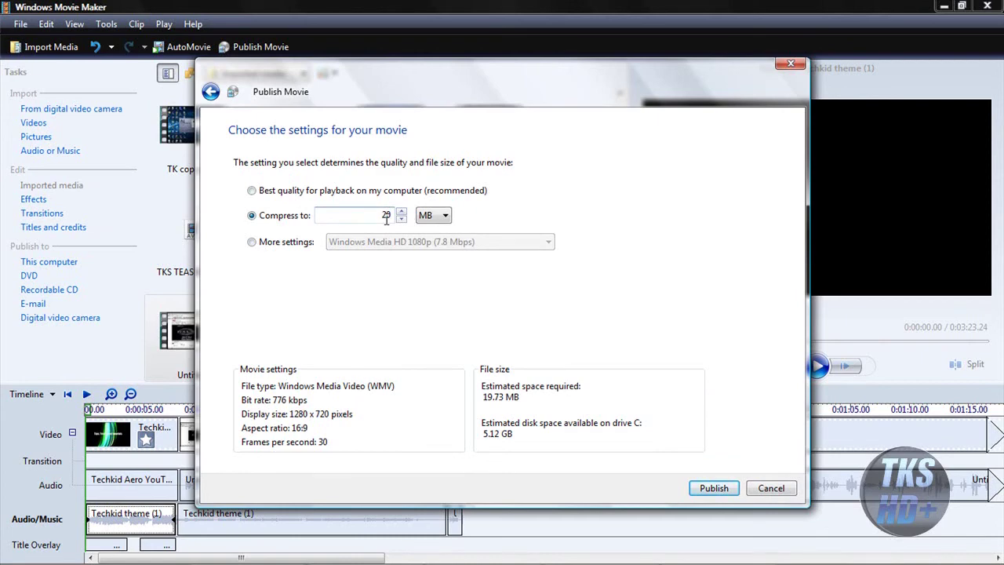
{"action": "left_click_drag", "start_coordinate": [379, 214], "coordinate": [424, 224]}
{"action": "left_click", "coordinate": [770, 488]}
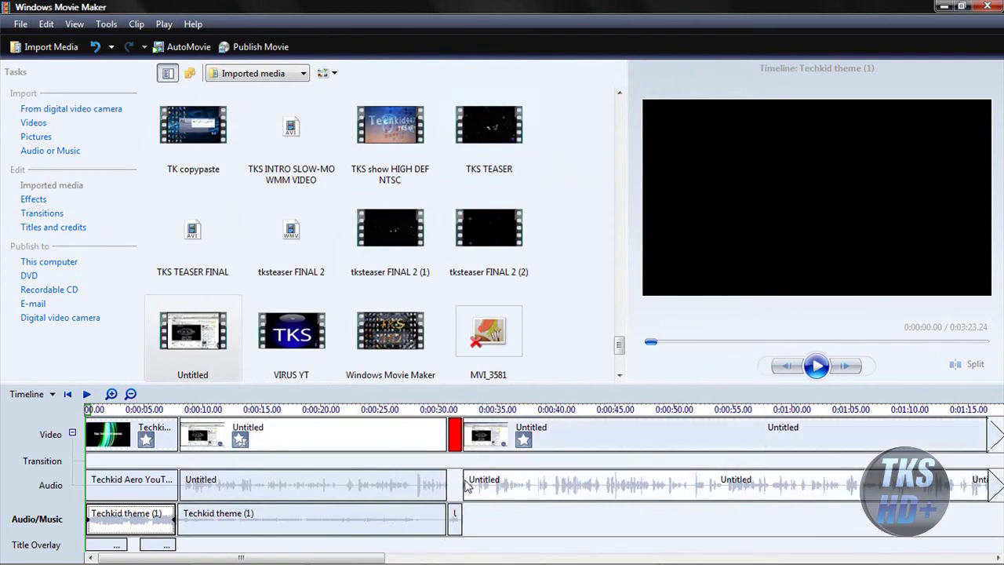
{"action": "left_click", "coordinate": [499, 424]}
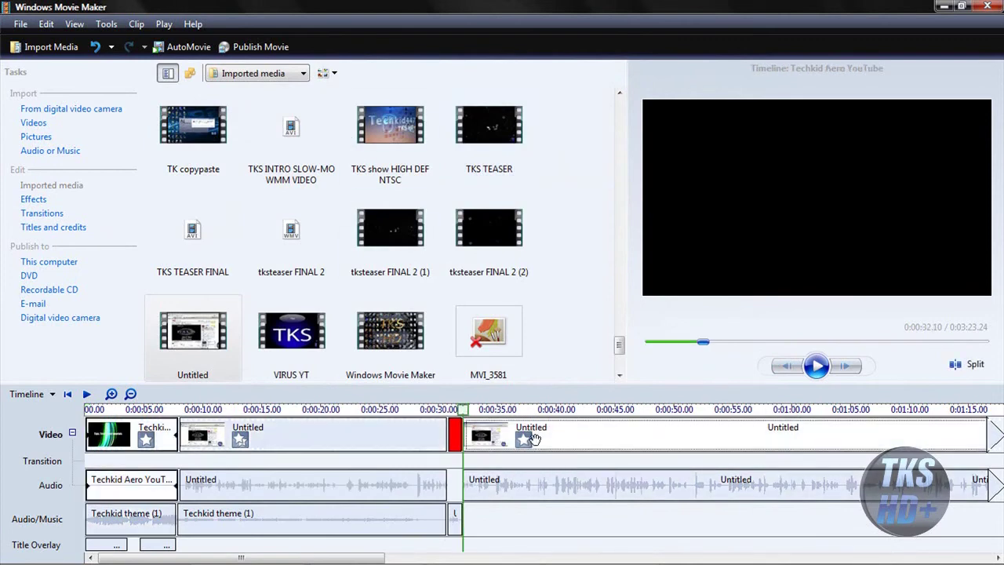
Step: Show the video effects collection and scroll through the available effects
{"action": "left_click", "coordinate": [35, 201]}
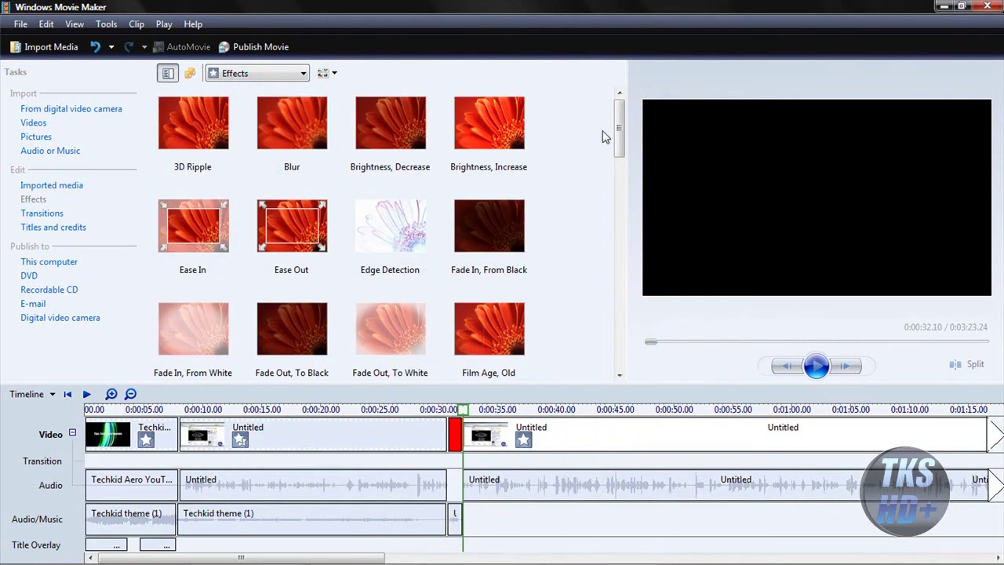
{"action": "left_click_drag", "start_coordinate": [618, 131], "coordinate": [609, 258]}
{"action": "left_click_drag", "start_coordinate": [618, 217], "coordinate": [618, 208]}
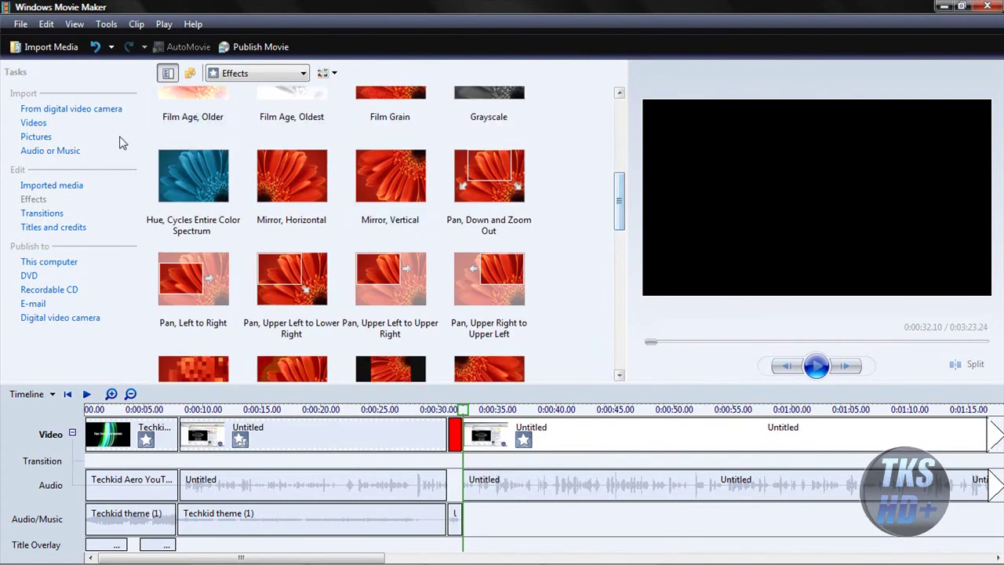
Step: Try Hue, Cycles Entire Color Spectrum on a clip, undo it, and preview from about 0:29.5
{"action": "left_click_drag", "start_coordinate": [198, 180], "coordinate": [419, 422]}
{"action": "left_click", "coordinate": [439, 436]}
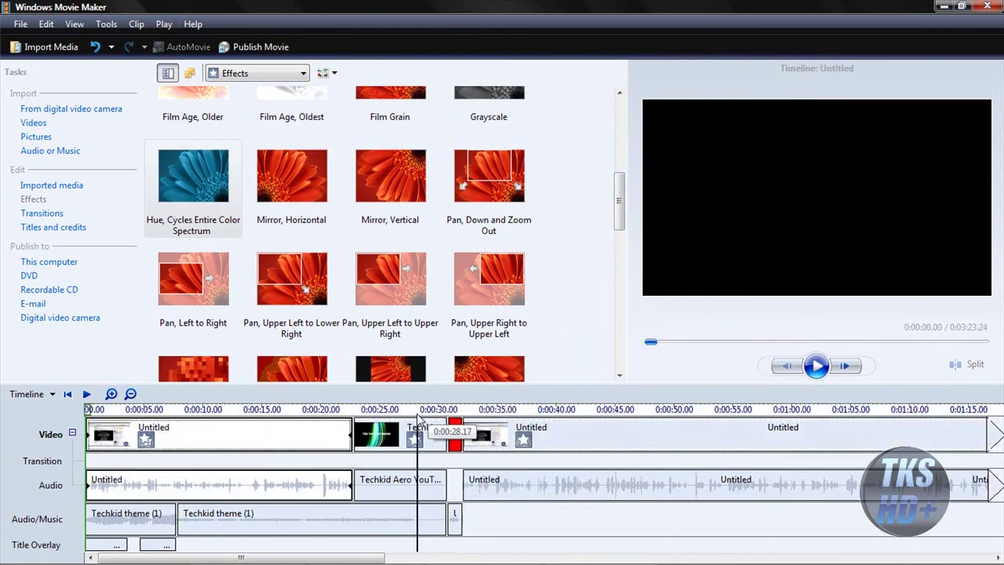
{"action": "key", "text": "ctrl+z"}
{"action": "left_click", "coordinate": [432, 411]}
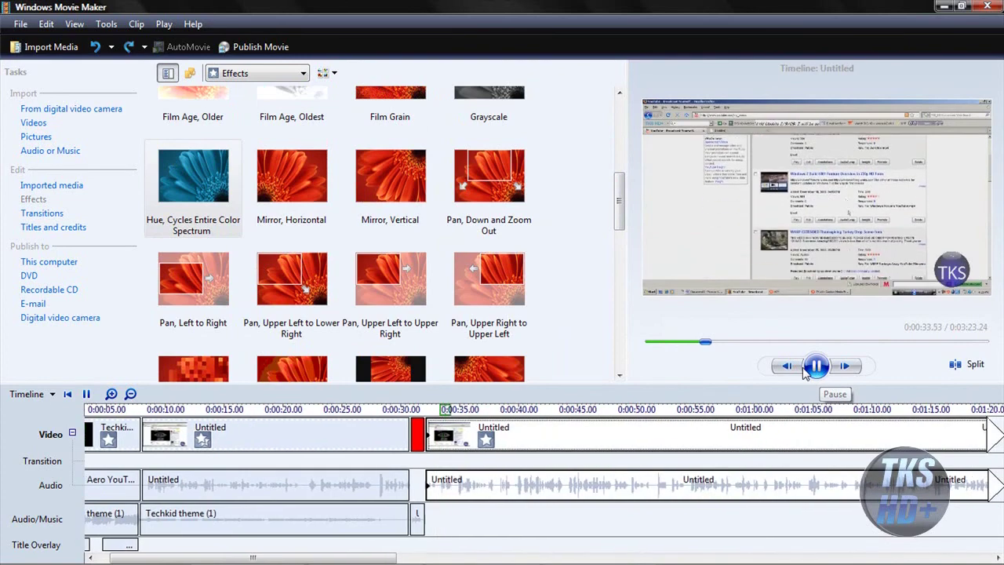
{"action": "left_click", "coordinate": [816, 366]}
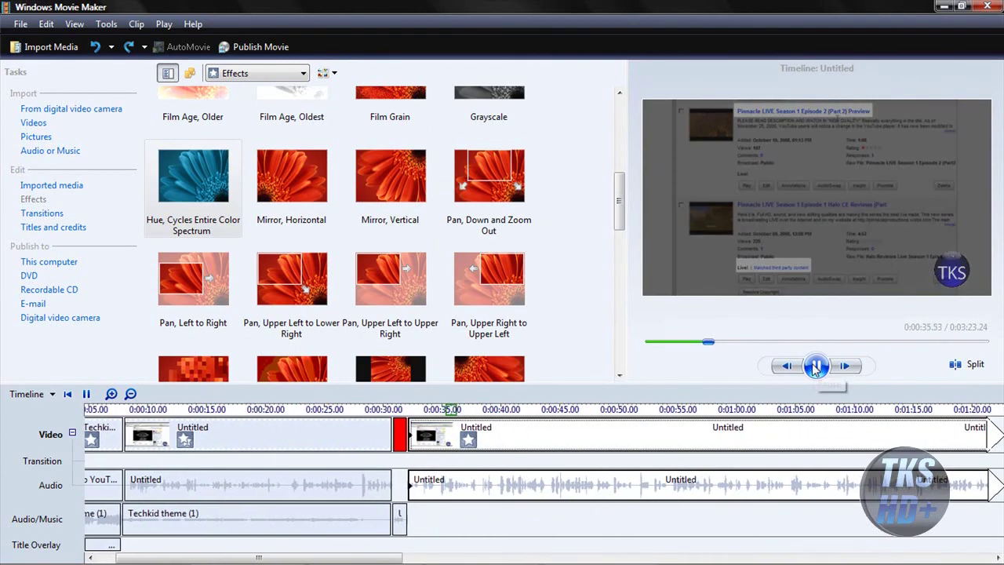